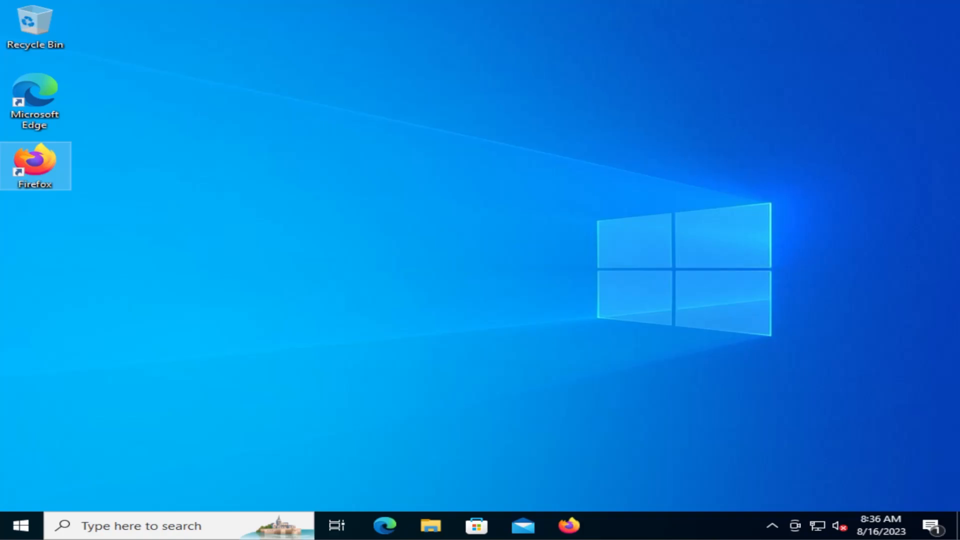
Search the web in Firefox for "Windows 11 download" and open Microsoft's Download Windows 11 page
{"action": "double_click", "coordinate": [36, 165]}
{"action": "type", "text": "Windows 11"}
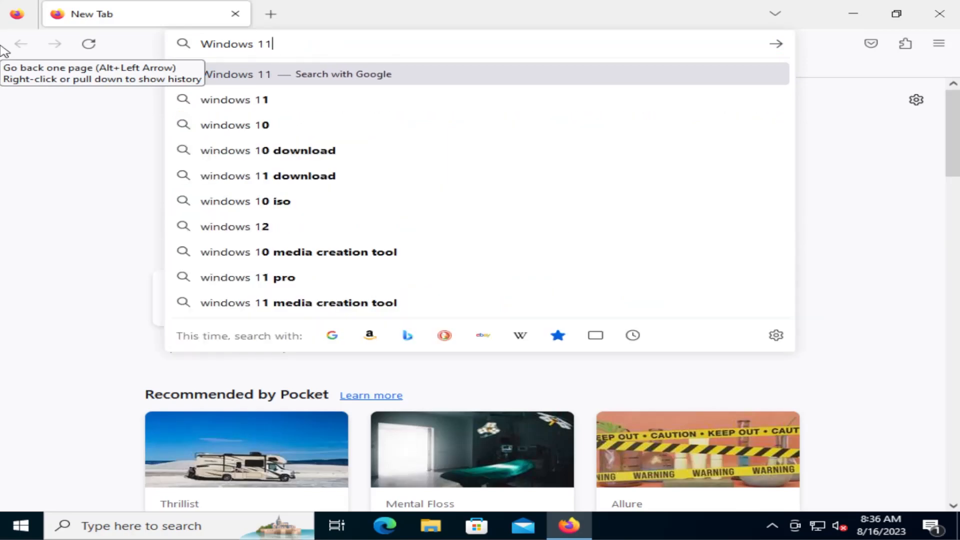
{"action": "type", "text": " download"}
{"action": "key", "text": "Return"}
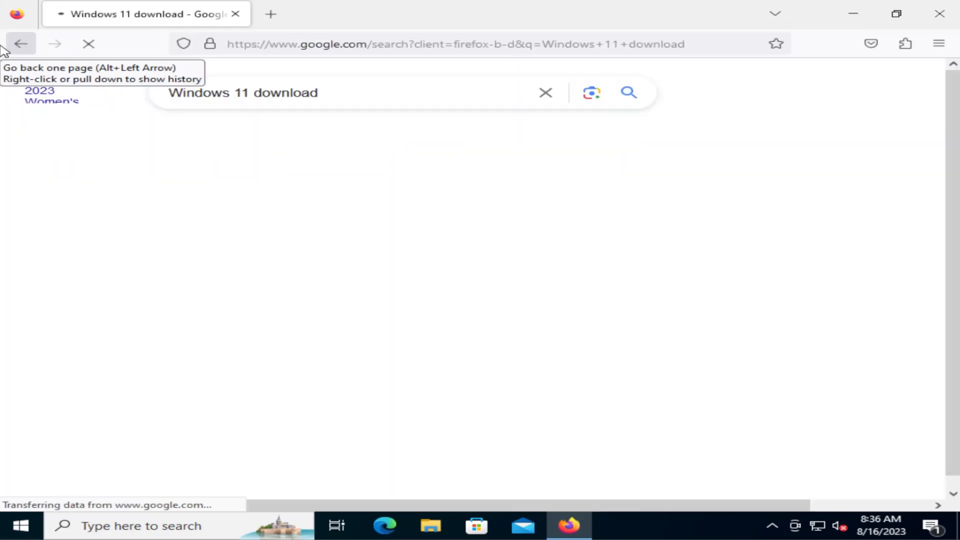
{"action": "left_click", "coordinate": [122, 225]}
Choose Windows 11 (multi-edition ISO) as the disk image and submit the download selection
{"action": "scroll", "coordinate": [370, 307], "scroll_direction": "down", "scroll_amount": 10}
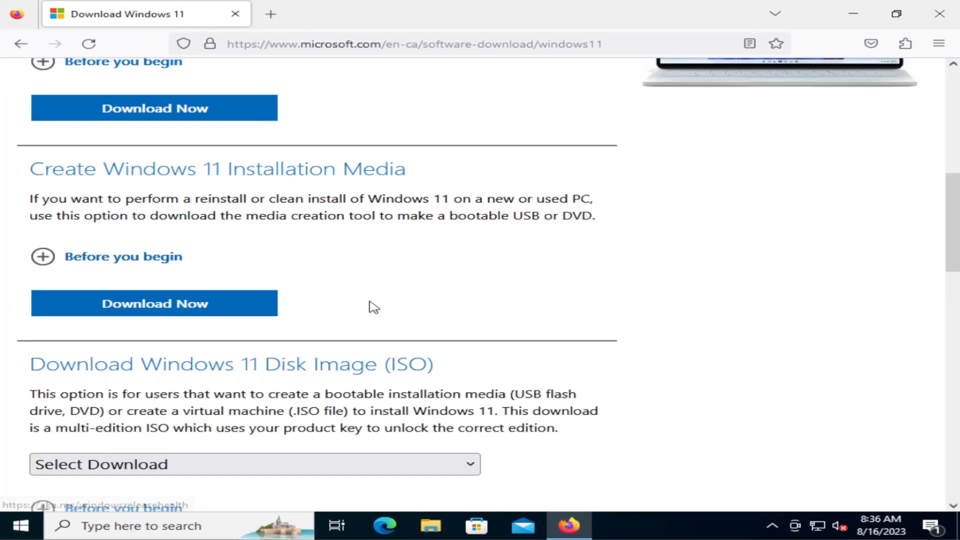
{"action": "left_click", "coordinate": [174, 464]}
{"action": "left_click", "coordinate": [179, 433]}
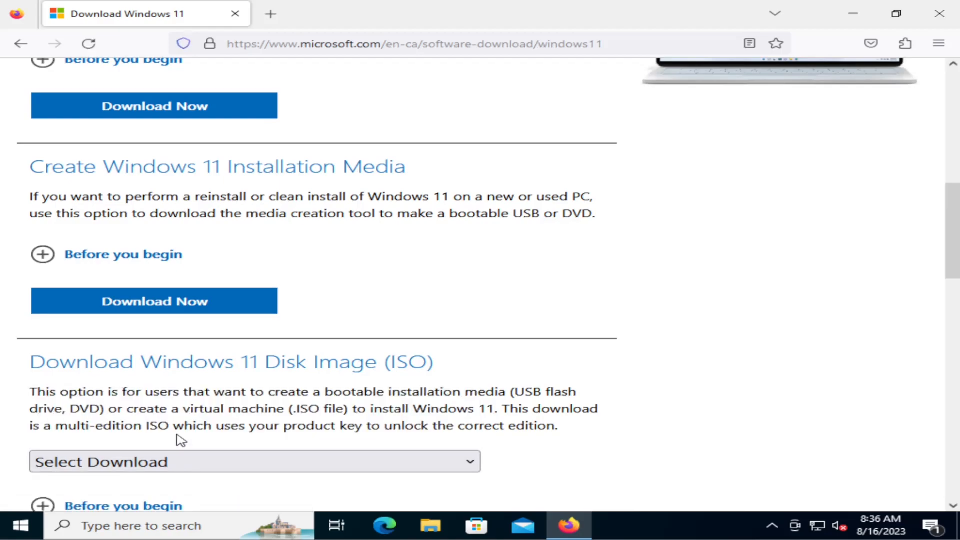
{"action": "scroll", "coordinate": [233, 409], "scroll_direction": "down", "scroll_amount": 4}
{"action": "left_click", "coordinate": [164, 340]}
Confirm English (United States) as the product language and download the 64-bit ISO
{"action": "left_click", "coordinate": [207, 302]}
{"action": "scroll", "coordinate": [173, 181], "scroll_direction": "down", "scroll_amount": 4}
{"action": "scroll", "coordinate": [169, 182], "scroll_direction": "up", "scroll_amount": 2}
{"action": "left_click", "coordinate": [115, 172]}
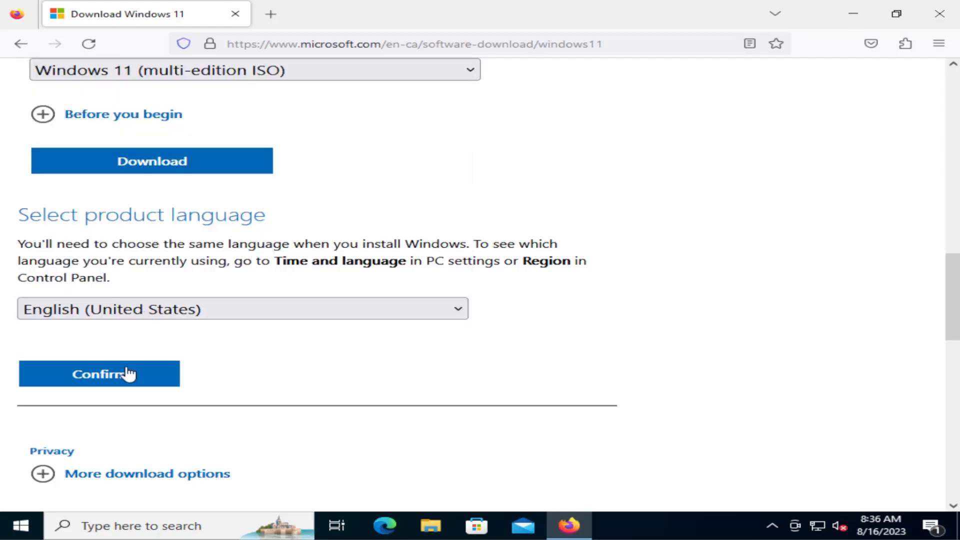
{"action": "left_click", "coordinate": [125, 374]}
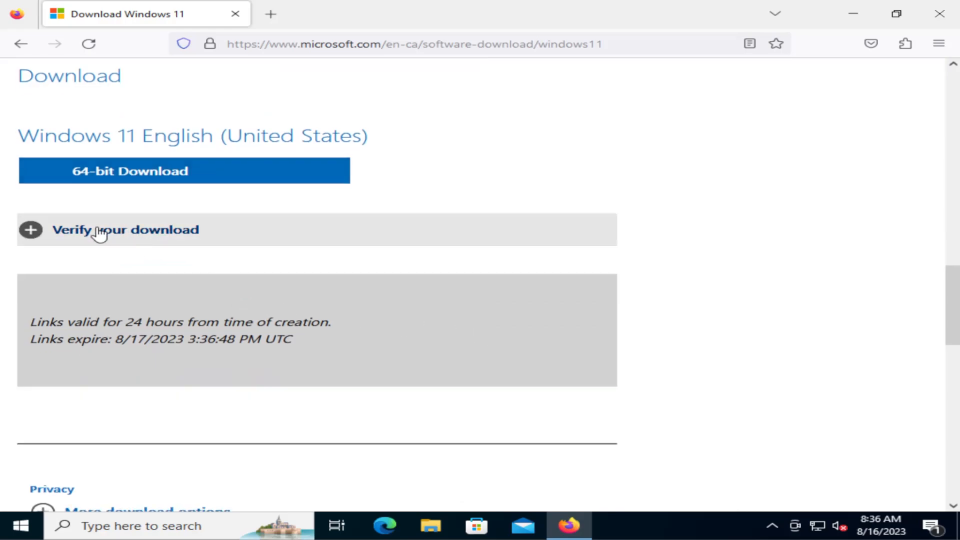
{"action": "left_click", "coordinate": [129, 176]}
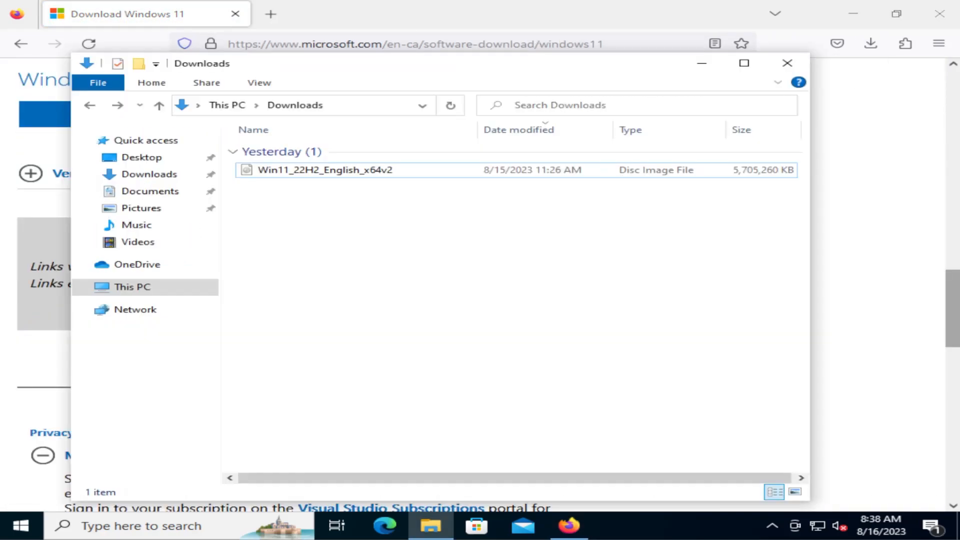
Return to the download page, expand the download verification details and find the English 64-bit hash in the table
{"action": "left_click", "coordinate": [68, 309]}
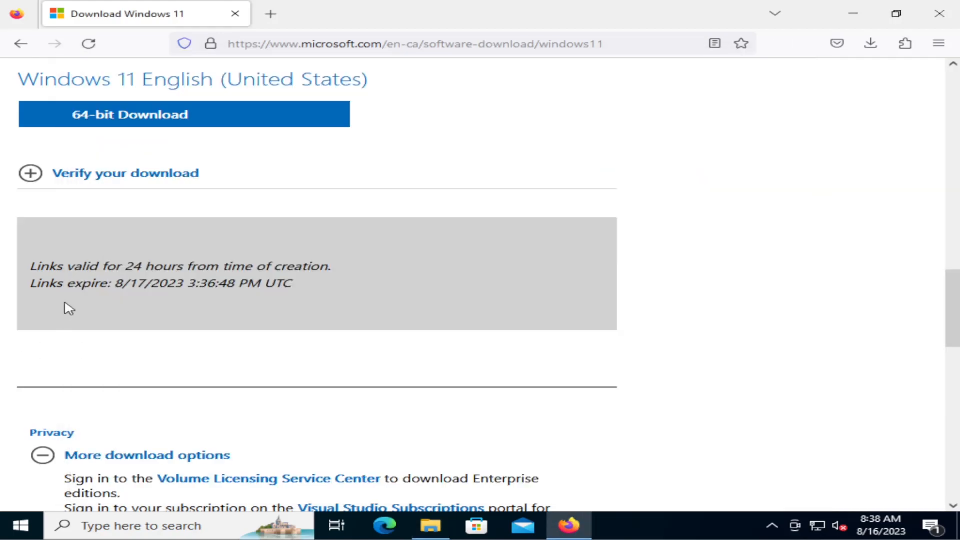
{"action": "left_click", "coordinate": [122, 184]}
{"action": "scroll", "coordinate": [181, 316], "scroll_direction": "down", "scroll_amount": 5}
{"action": "scroll", "coordinate": [182, 317], "scroll_direction": "down", "scroll_amount": 1}
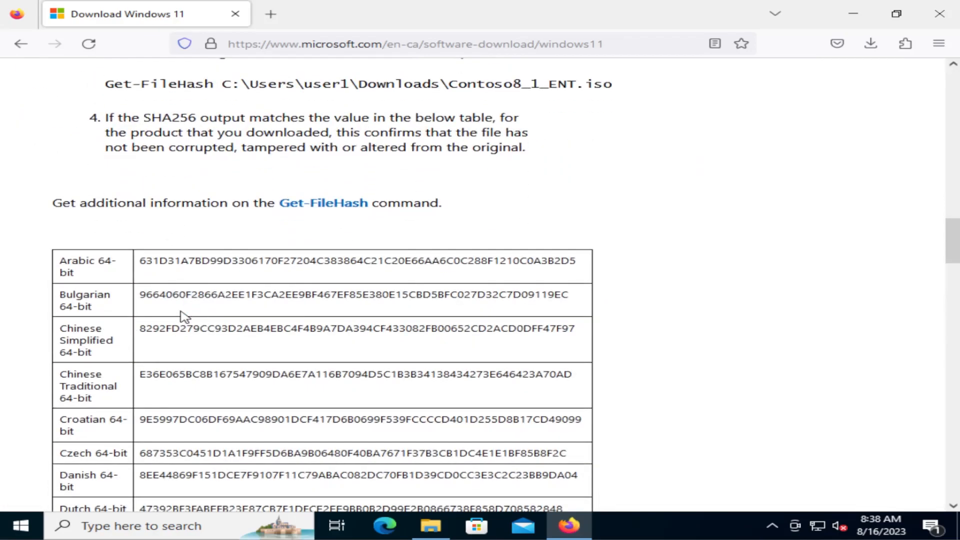
{"action": "scroll", "coordinate": [154, 265], "scroll_direction": "down", "scroll_amount": 4}
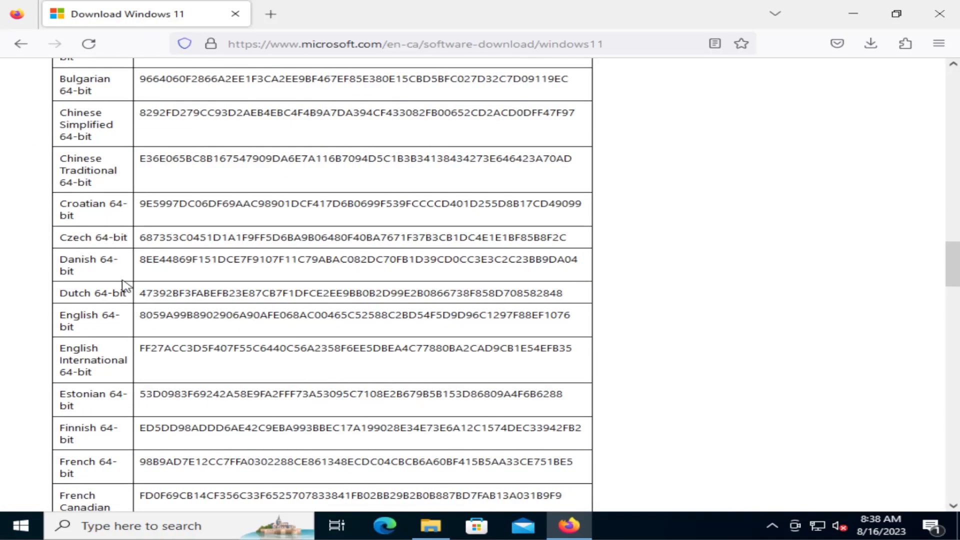
{"action": "left_click_drag", "start_coordinate": [141, 324], "coordinate": [579, 319]}
{"action": "left_click", "coordinate": [500, 343]}
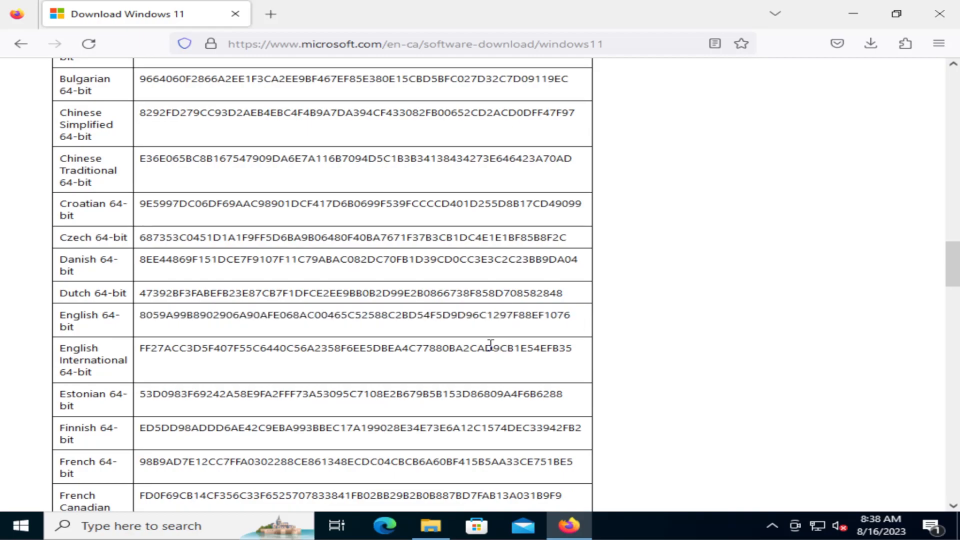
Search Windows for Command Prompt and open it
{"action": "left_click", "coordinate": [21, 525]}
{"action": "type", "text": "command prompt"}
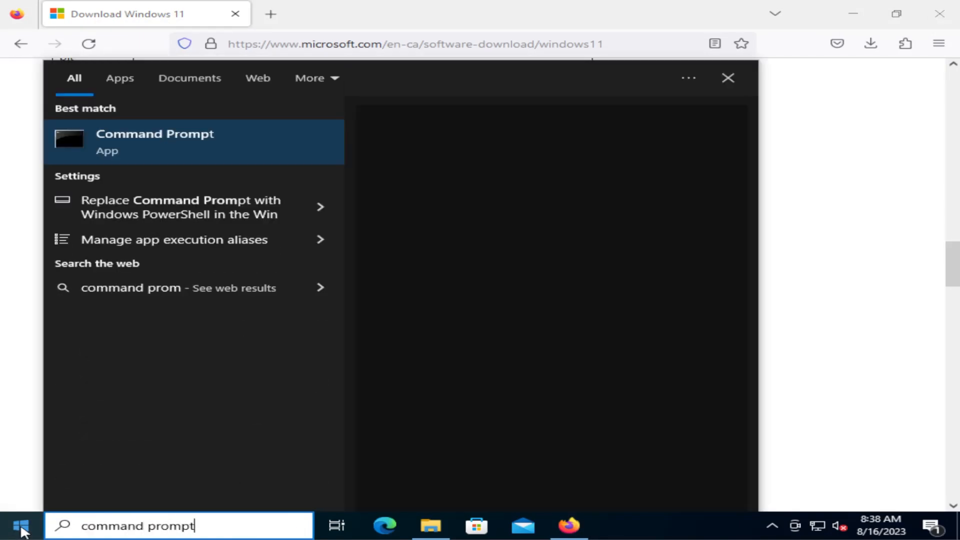
{"action": "key", "text": "Return"}
Change to the downloads folder and list its contents with dir
{"action": "type", "text": "cd downloads"}
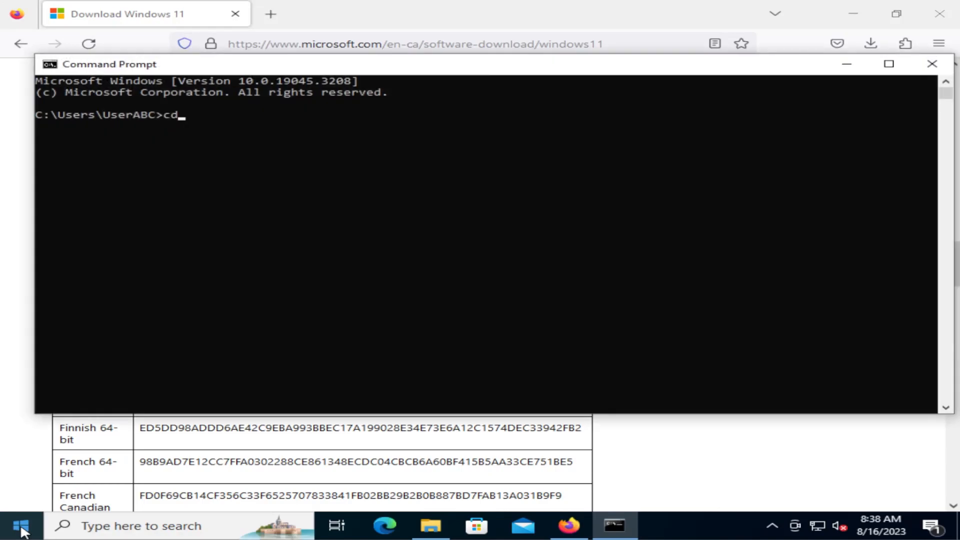
{"action": "key", "text": "Return"}
{"action": "type", "text": "dir"}
{"action": "key", "text": "Return"}
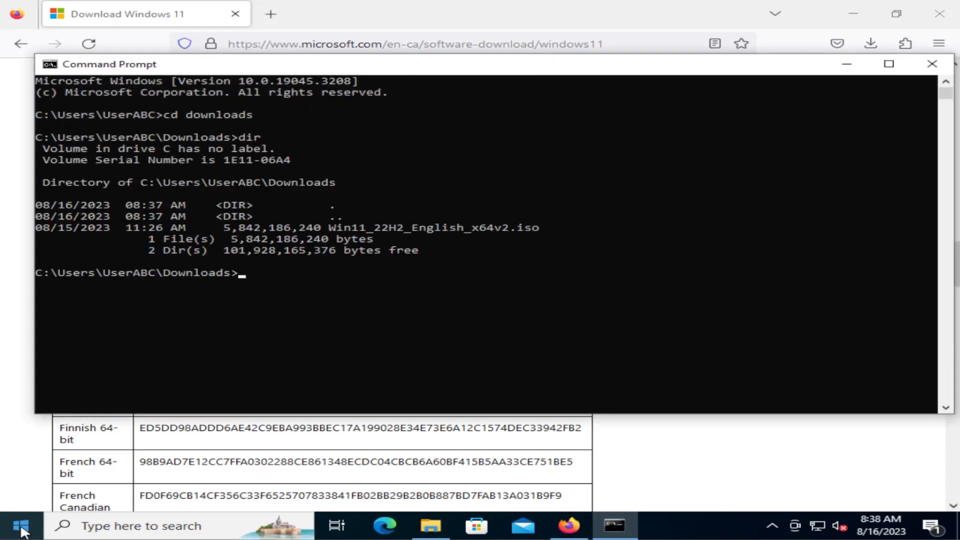
Enter the command certutil -hashfile Win11_22H2_English_x64v2.iso without running it
{"action": "type", "text": "certutil -hash"}
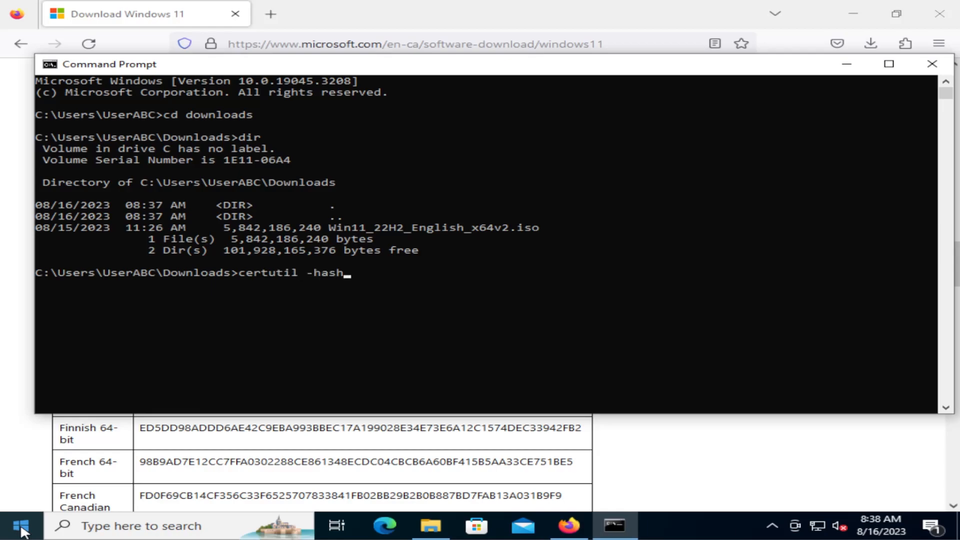
{"action": "type", "text": "file Win"}
{"action": "key", "text": "Tab"}
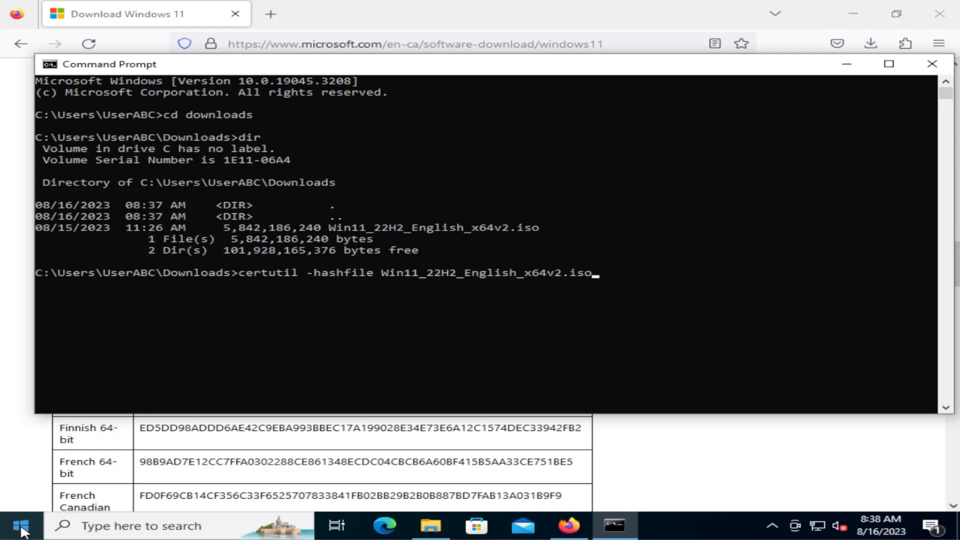
Switch back to the download page in Firefox and find "256" in the text to check the required hash algorithm
{"action": "left_click", "coordinate": [273, 475]}
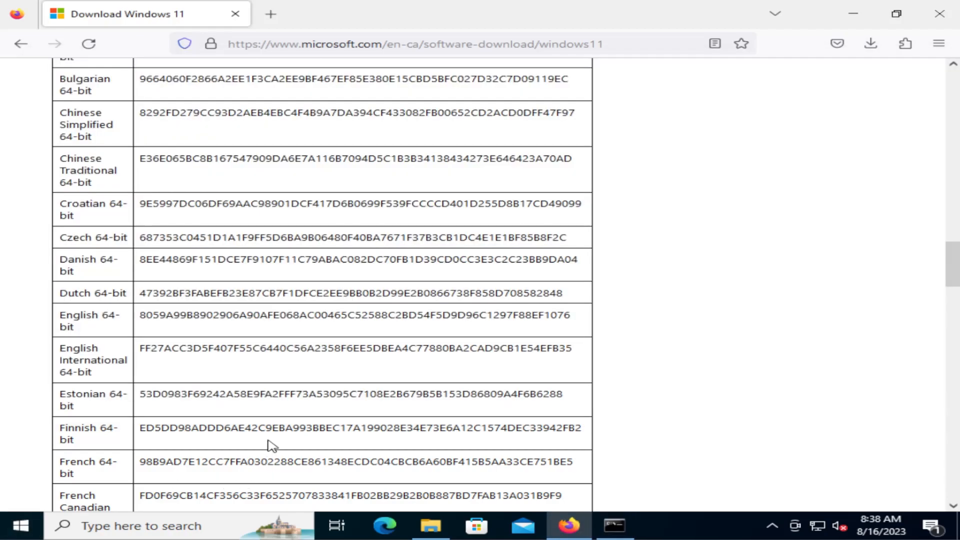
{"action": "scroll", "coordinate": [277, 396], "scroll_direction": "up", "scroll_amount": 8}
{"action": "key", "text": "ctrl+f"}
{"action": "type", "text": "256"}
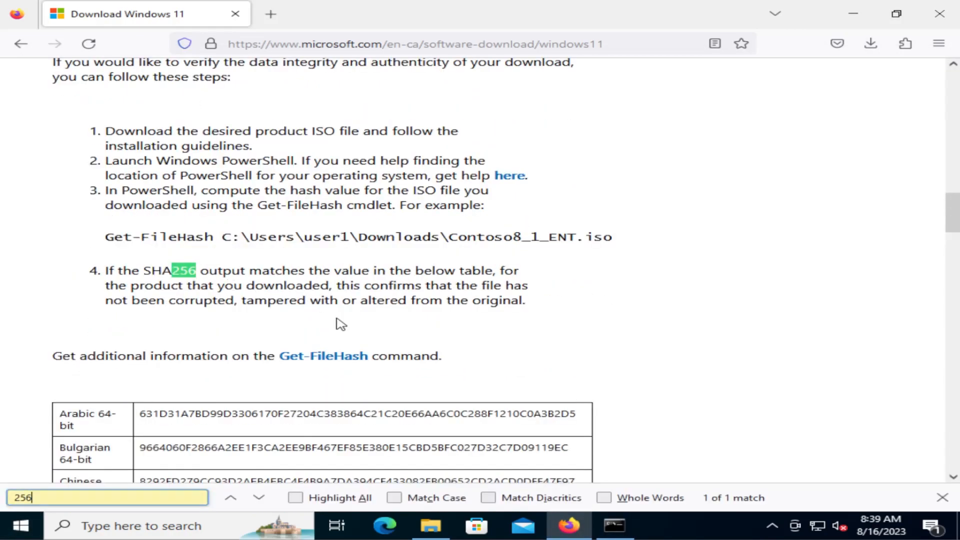
{"action": "scroll", "coordinate": [309, 295], "scroll_direction": "down", "scroll_amount": 6}
Return to Command Prompt, append SHA256 to the certutil command and run it on the ISO
{"action": "key", "text": "alt+Tab"}
{"action": "type", "text": "SHA256"}
{"action": "key", "text": "Return"}
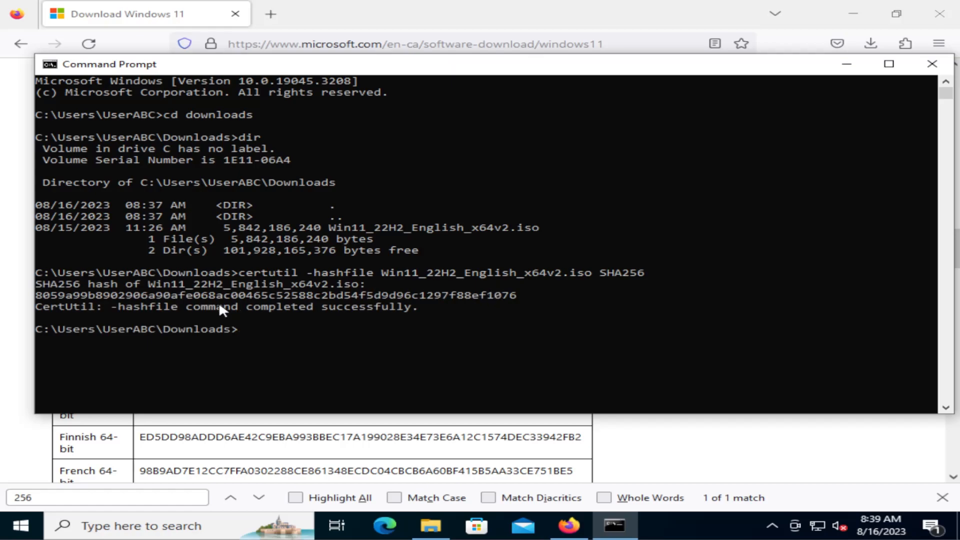
Compare the computed SHA256 hash of the ISO with the English 64-bit hash on Microsoft's page
{"action": "left_click_drag", "start_coordinate": [43, 295], "coordinate": [523, 295]}
{"action": "left_click", "coordinate": [335, 453]}
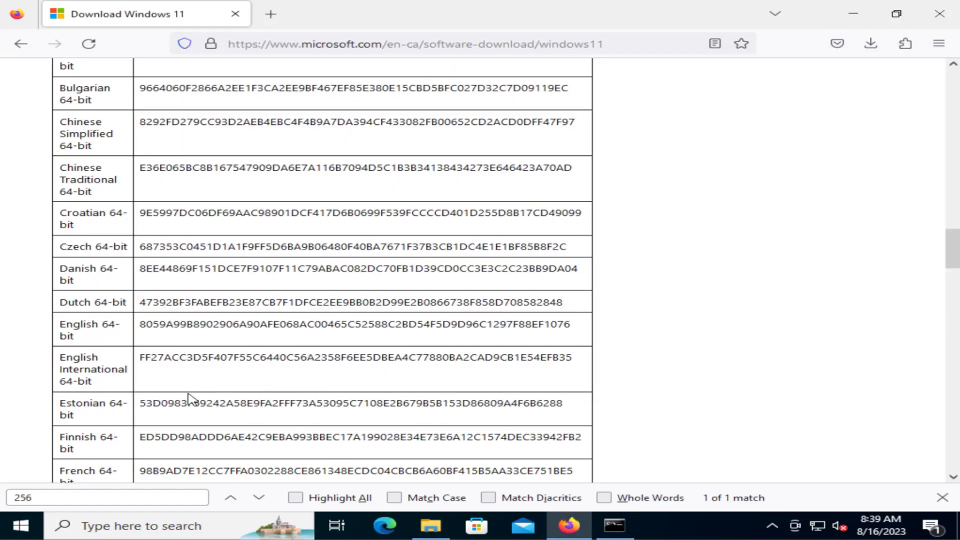
{"action": "scroll", "coordinate": [189, 398], "scroll_direction": "up", "scroll_amount": 2}
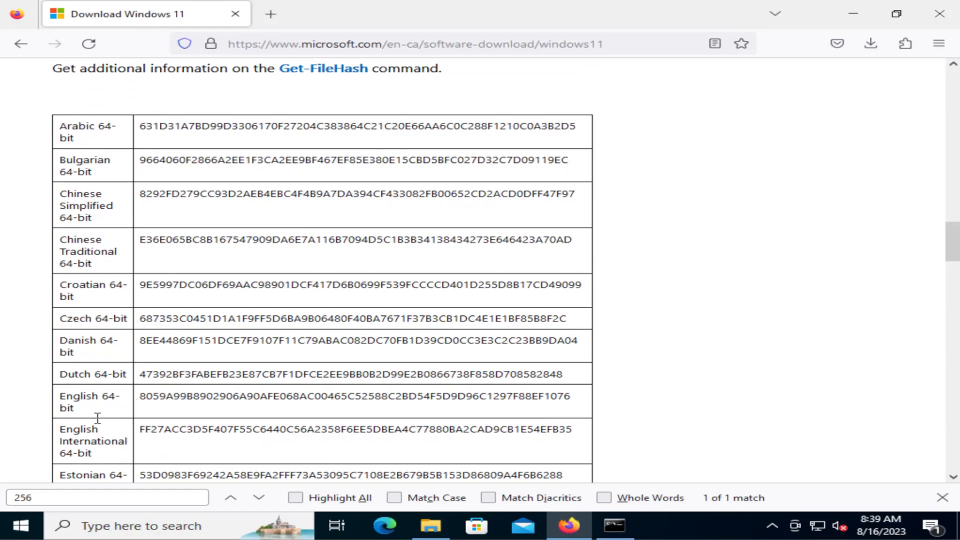
{"action": "left_click_drag", "start_coordinate": [140, 397], "coordinate": [582, 396]}
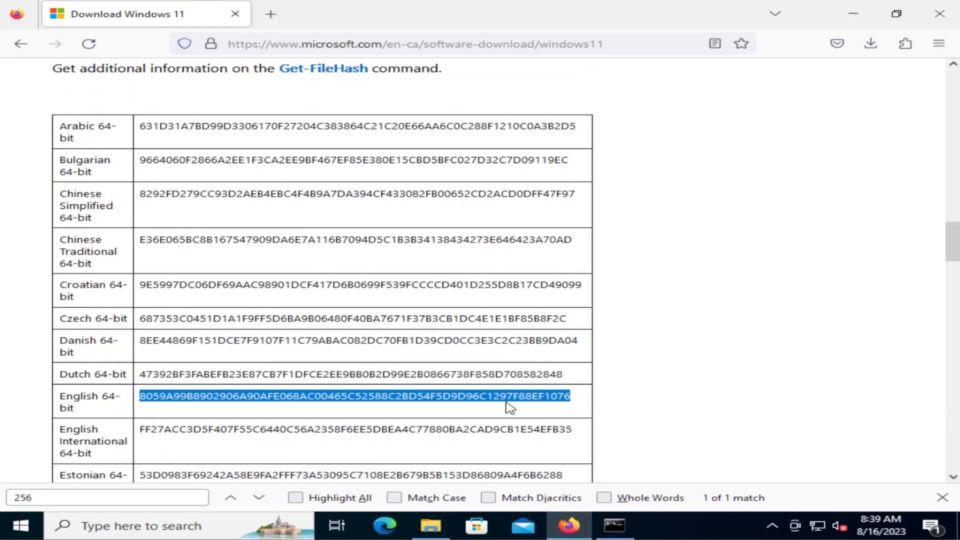
{"action": "scroll", "coordinate": [511, 408], "scroll_direction": "up", "scroll_amount": 2}
{"action": "key", "text": "alt+Tab"}
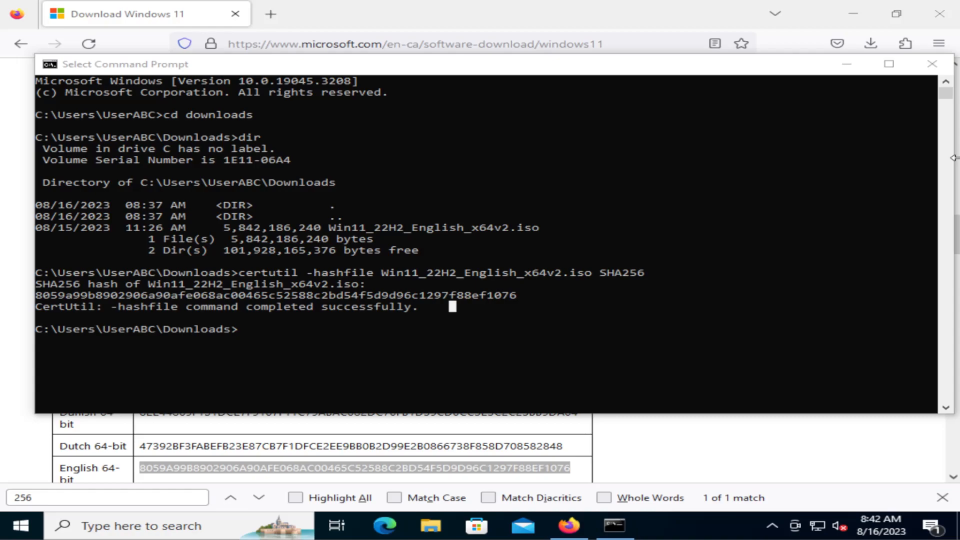
Check the drives under This PC in File Explorer and open Disk Management
{"action": "left_click", "coordinate": [428, 528]}
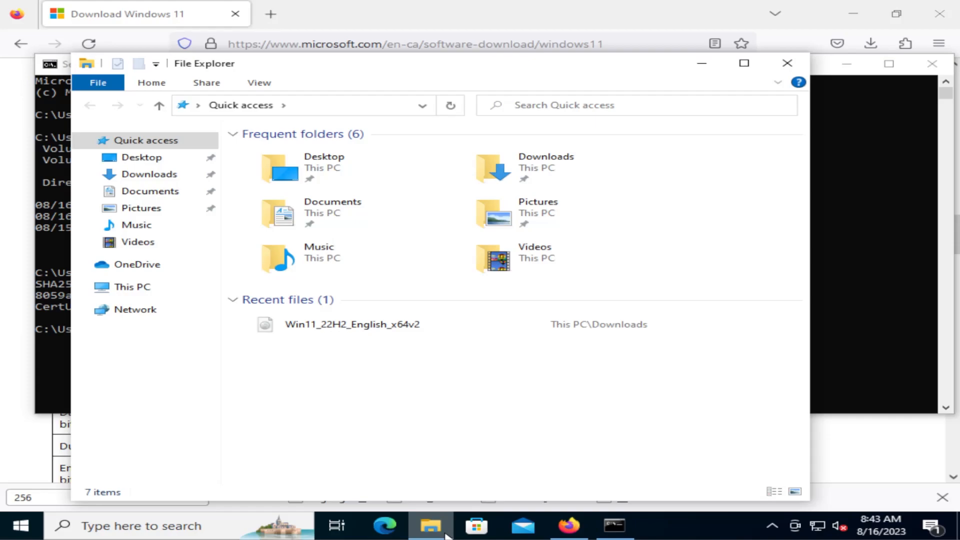
{"action": "left_click", "coordinate": [133, 287]}
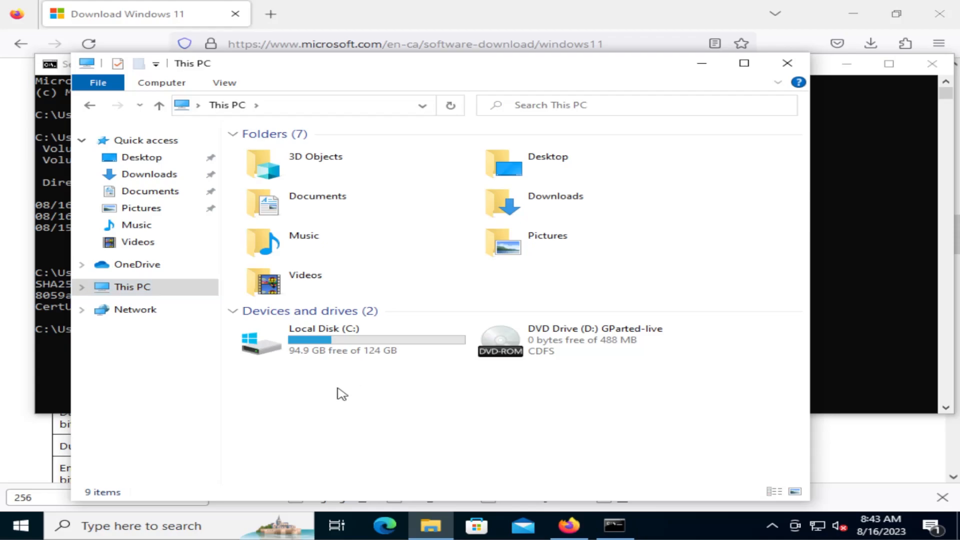
{"action": "left_click", "coordinate": [29, 529]}
{"action": "type", "text": "disk manageme"}
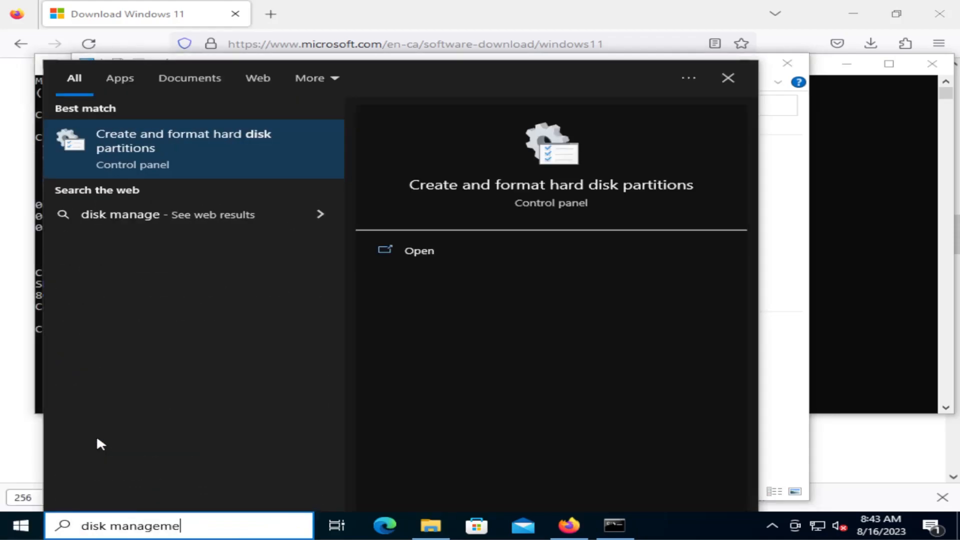
{"action": "key", "text": "Return"}
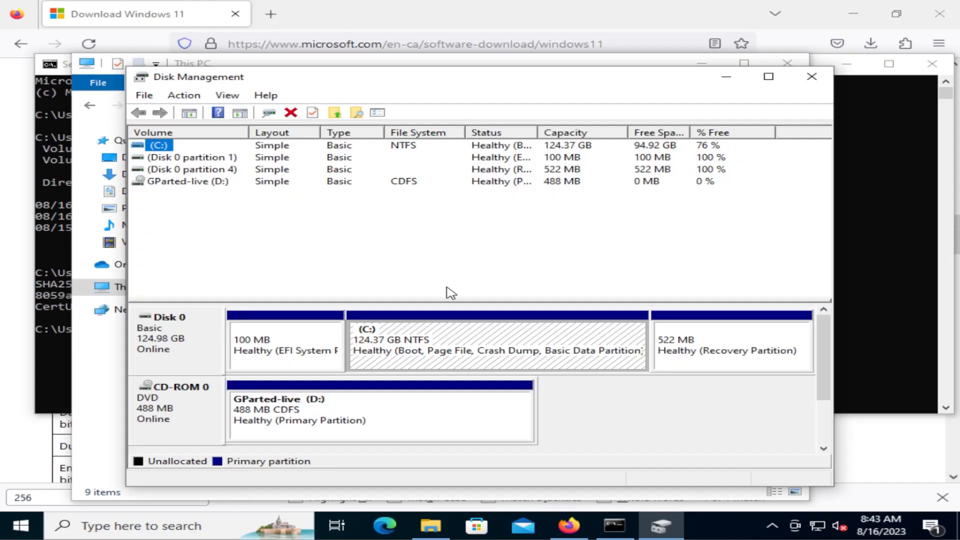
Shrink the C: volume by 70000 MB
{"action": "left_click", "coordinate": [435, 350]}
{"action": "right_click", "coordinate": [434, 337]}
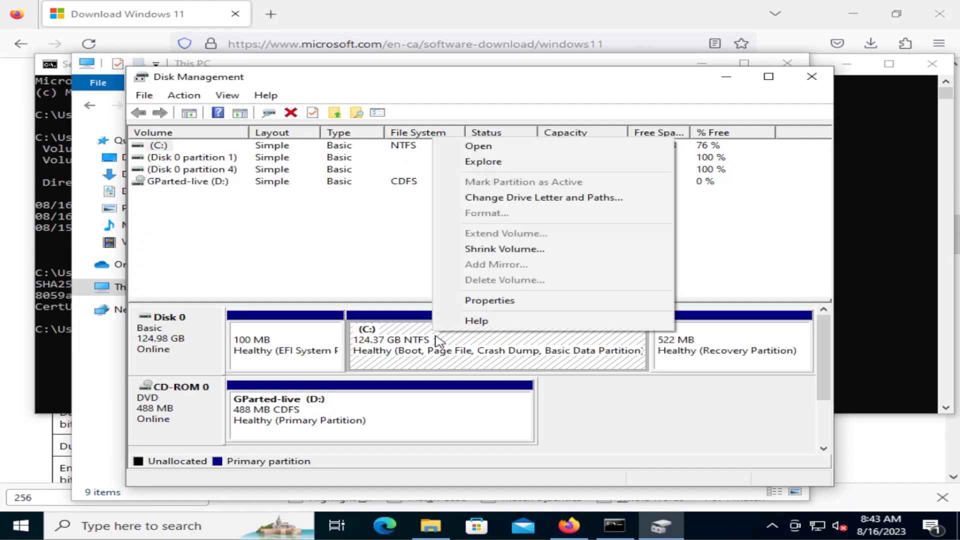
{"action": "left_click", "coordinate": [523, 250]}
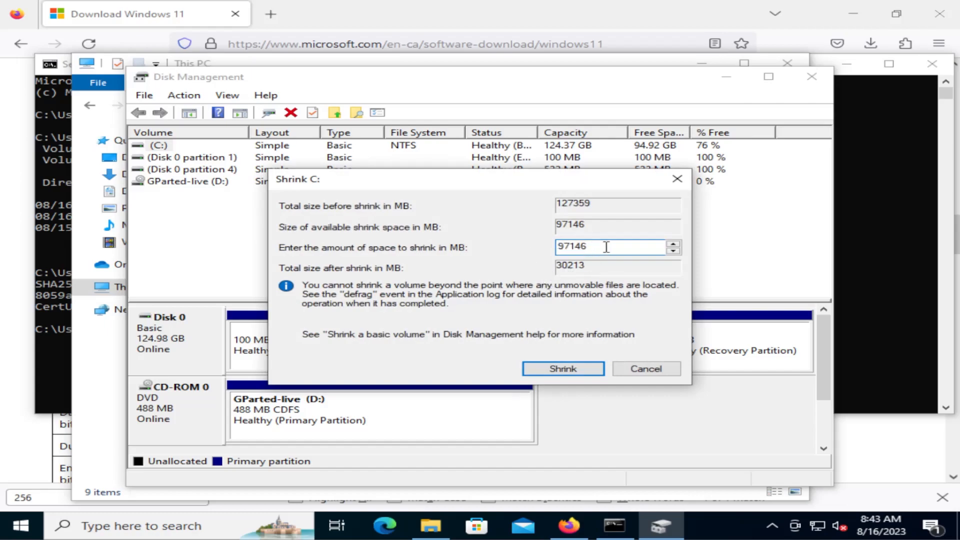
{"action": "type", "text": "70000"}
{"action": "left_click", "coordinate": [560, 368]}
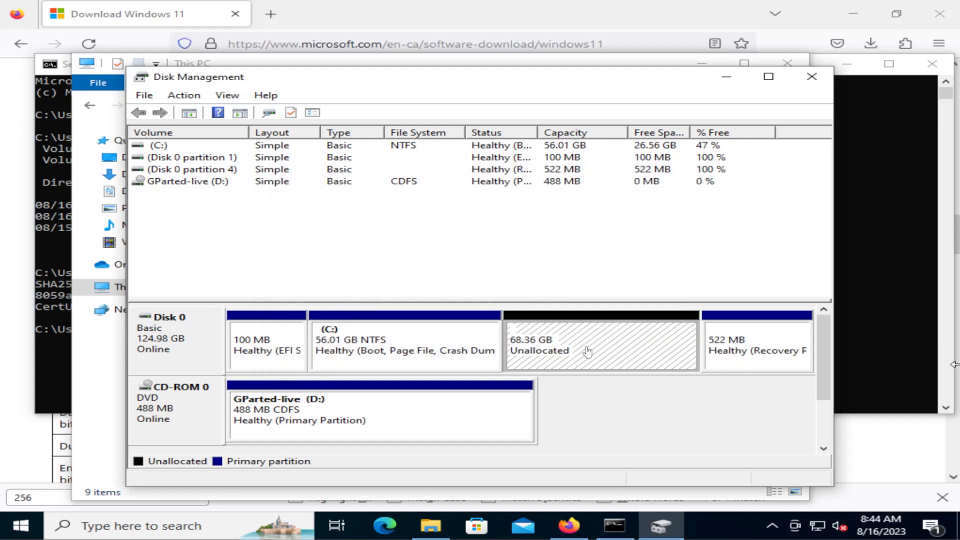
Create a 70000 MB simple volume in Disk 0's unallocated space with drive letter E, quick-formatted as NTFS and labelled Windows11
{"action": "right_click", "coordinate": [553, 349]}
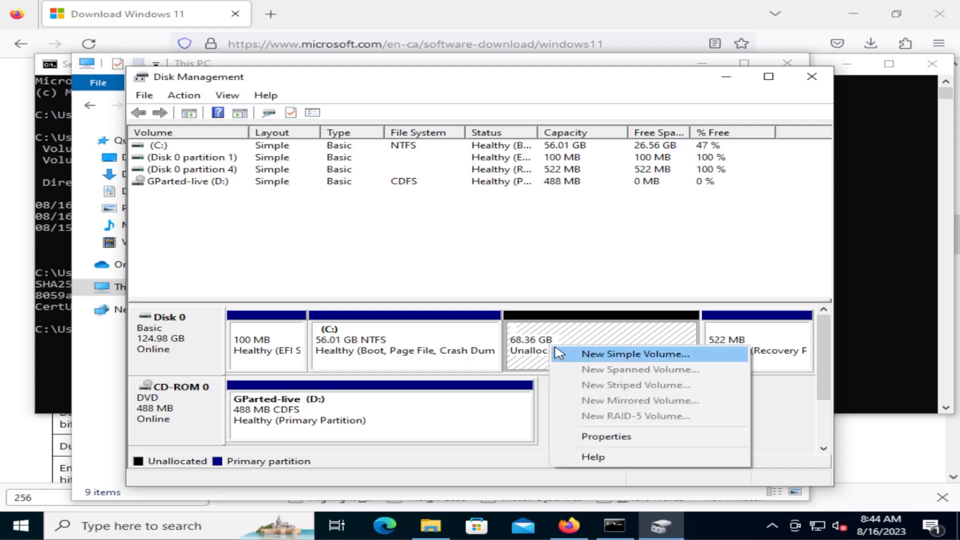
{"action": "left_click", "coordinate": [595, 358]}
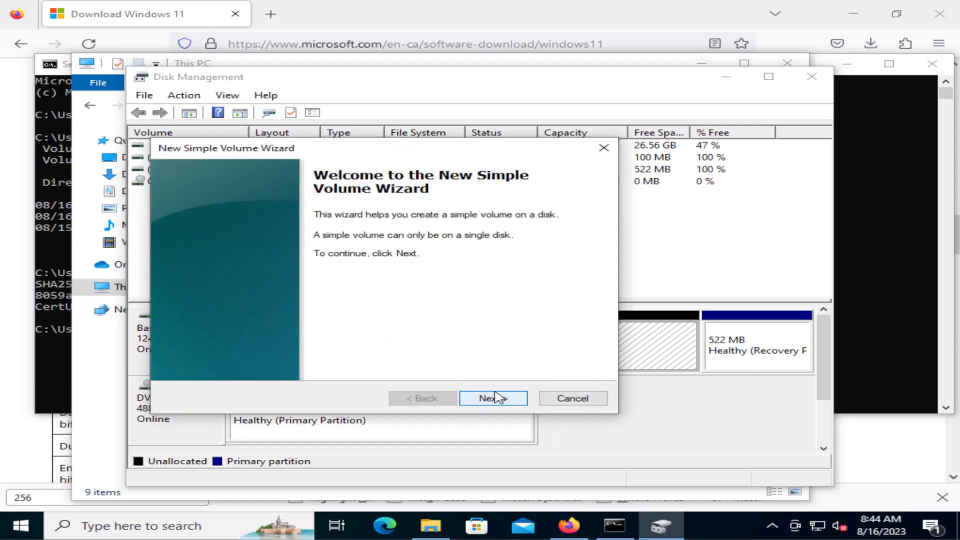
{"action": "left_click", "coordinate": [494, 398]}
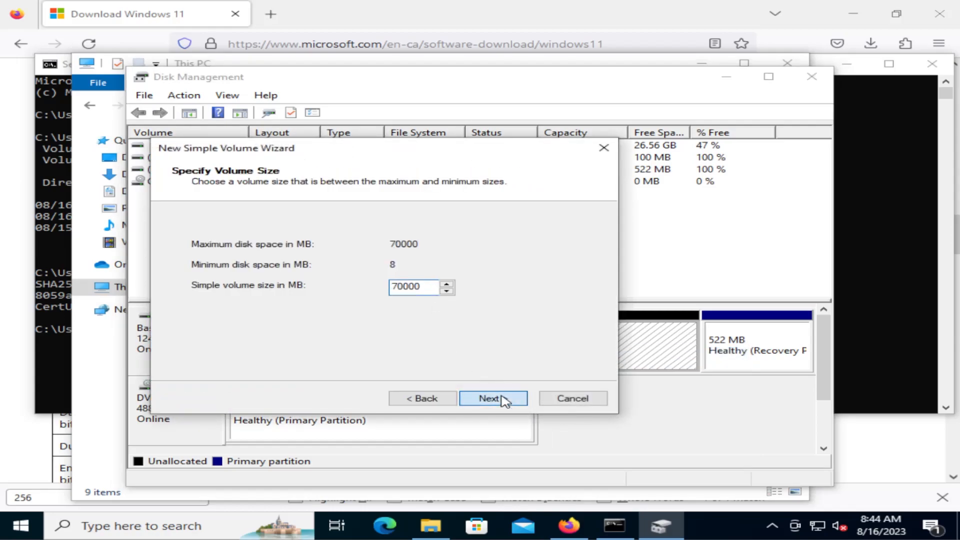
{"action": "left_click", "coordinate": [503, 399]}
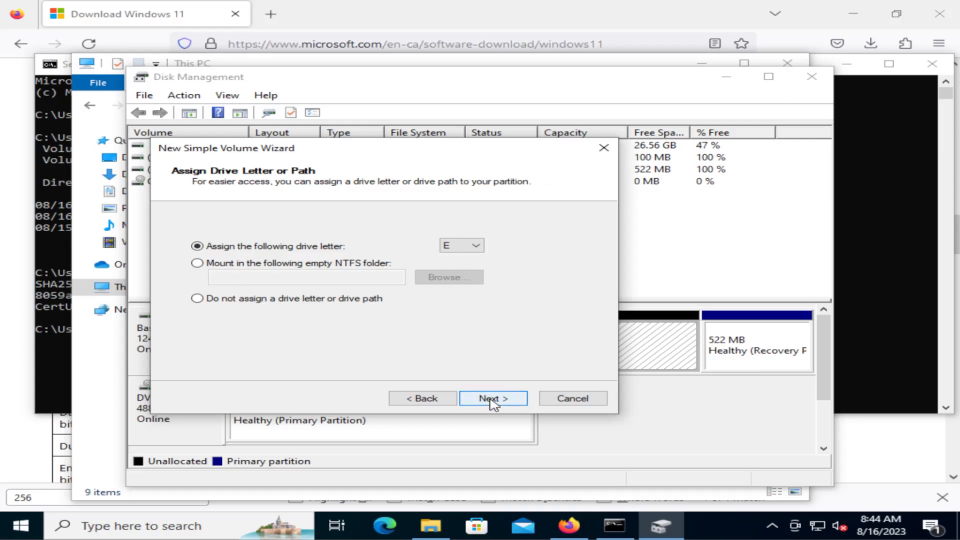
{"action": "left_click", "coordinate": [492, 400]}
{"action": "type", "text": "Windows11"}
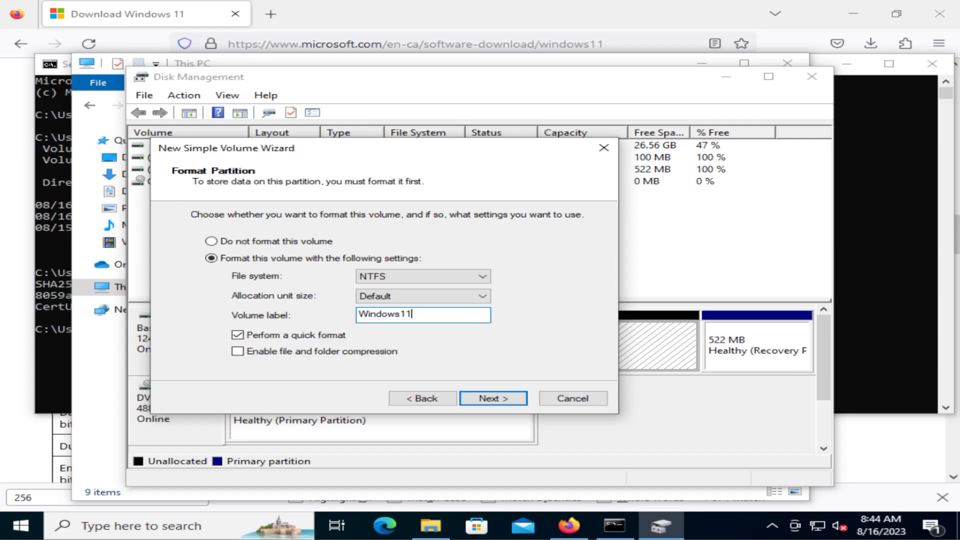
{"action": "left_click", "coordinate": [491, 399]}
{"action": "left_click", "coordinate": [491, 399]}
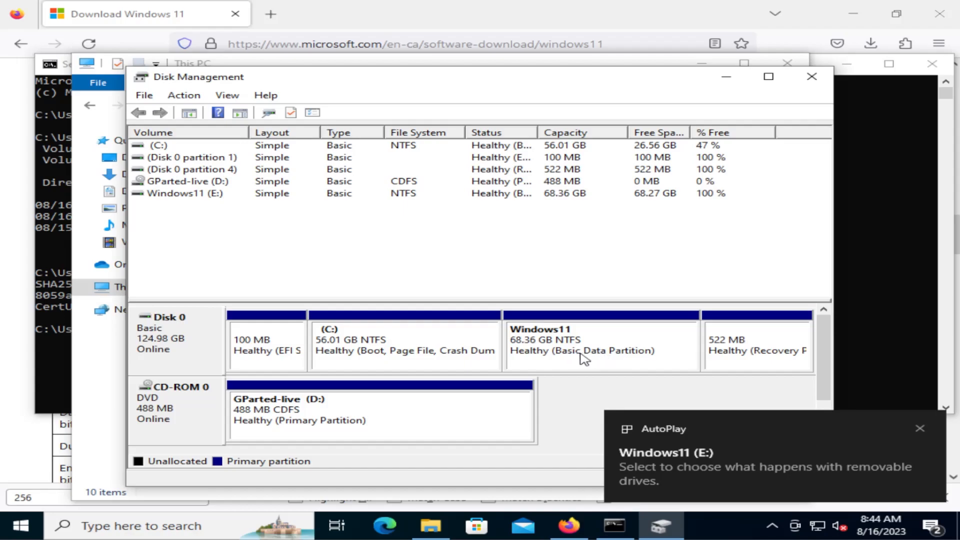
{"action": "left_click", "coordinate": [920, 428]}
{"action": "left_click", "coordinate": [609, 353]}
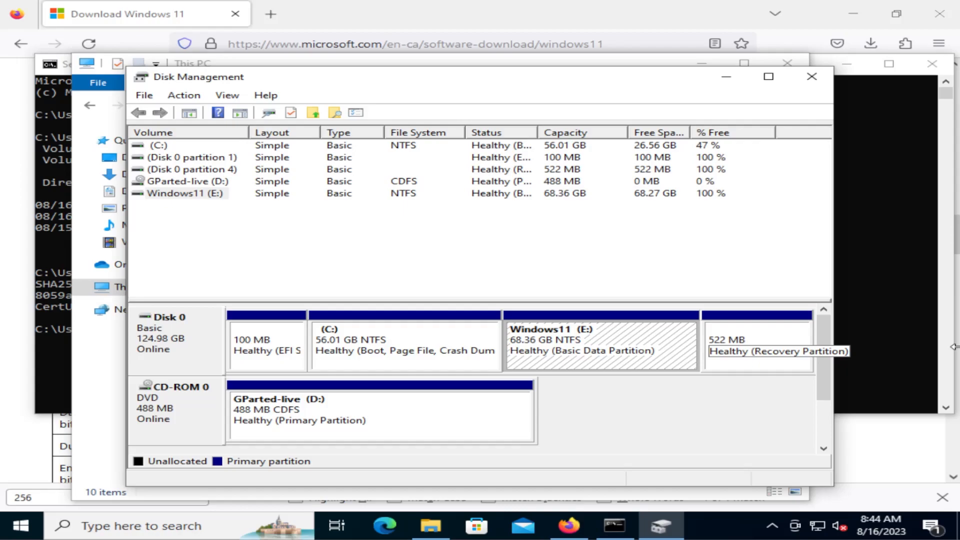
Restart the computer to boot into Windows Setup
{"action": "left_click", "coordinate": [21, 524]}
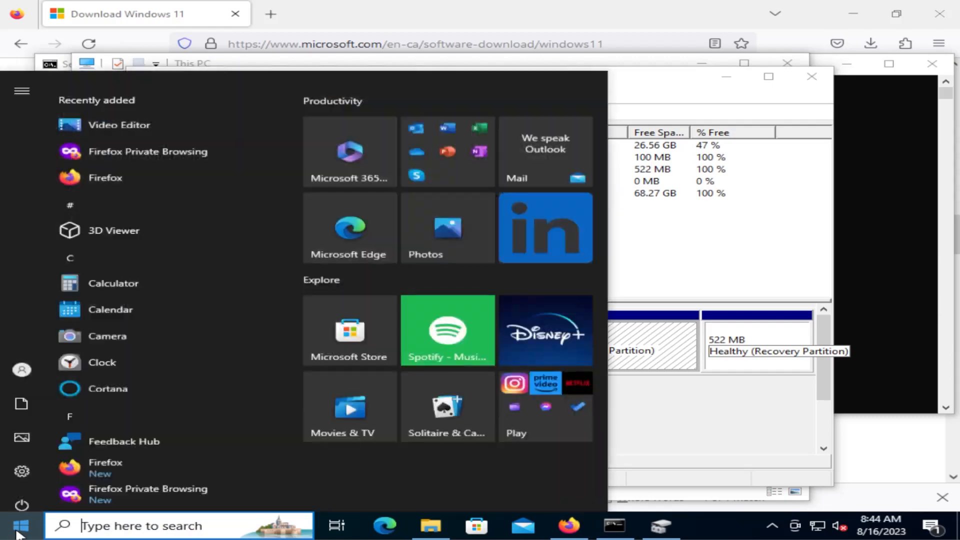
{"action": "right_click", "coordinate": [29, 518]}
{"action": "mouse_move", "coordinate": [98, 487]}
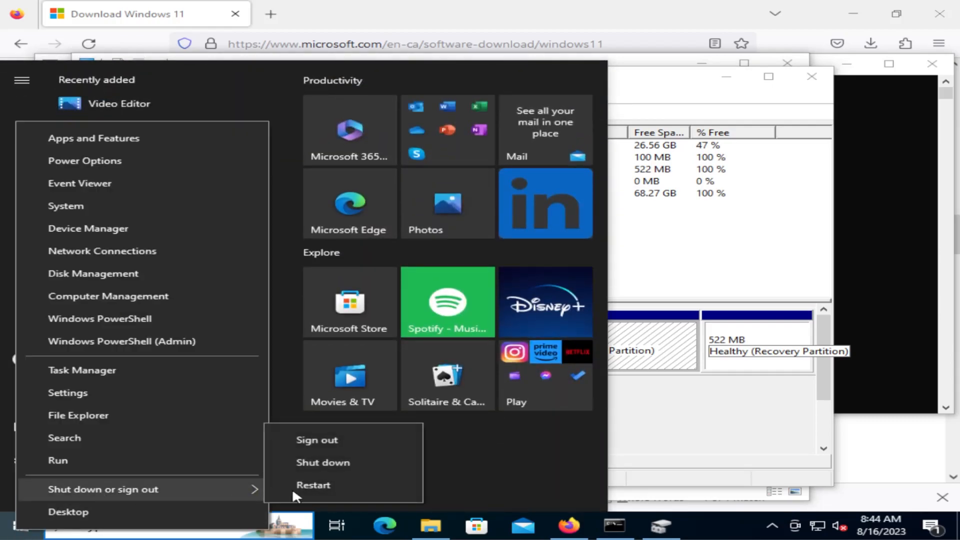
{"action": "left_click", "coordinate": [318, 485]}
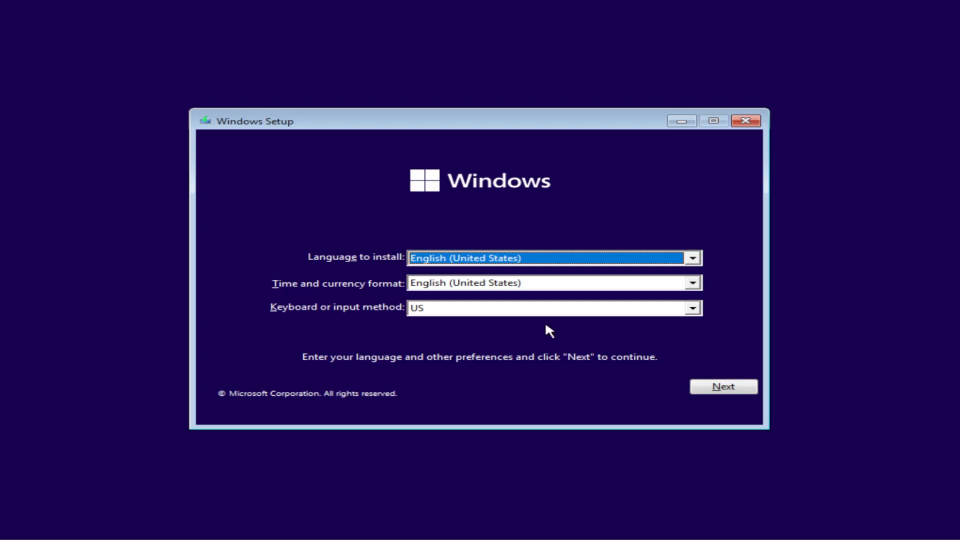
Start the Windows installation with English (United States) and the US keyboard, continuing without a product key
{"action": "left_click", "coordinate": [730, 391]}
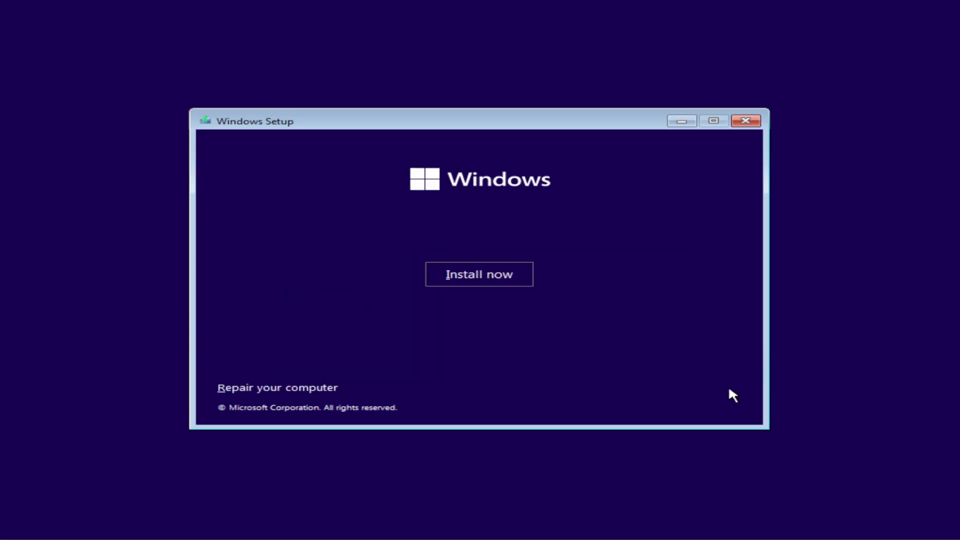
{"action": "left_click", "coordinate": [478, 275]}
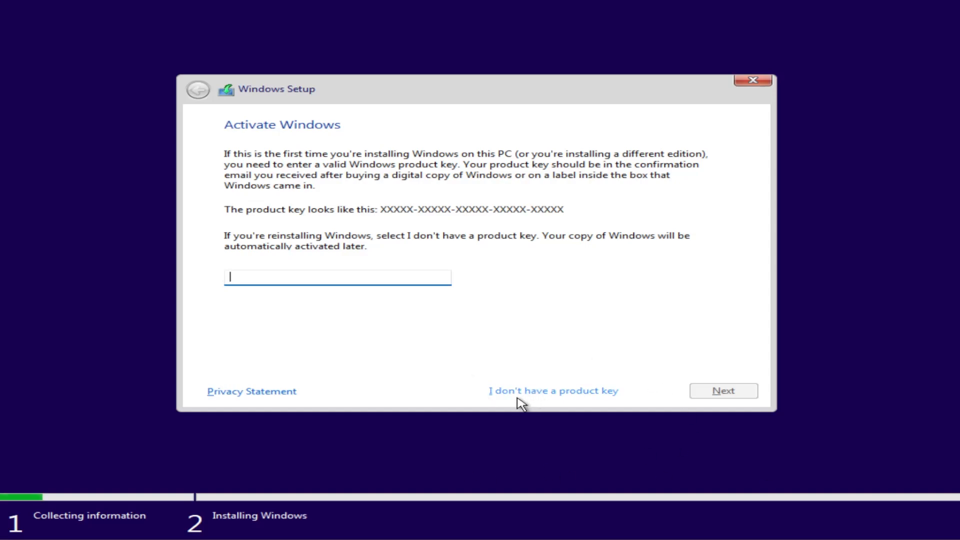
{"action": "left_click", "coordinate": [540, 391]}
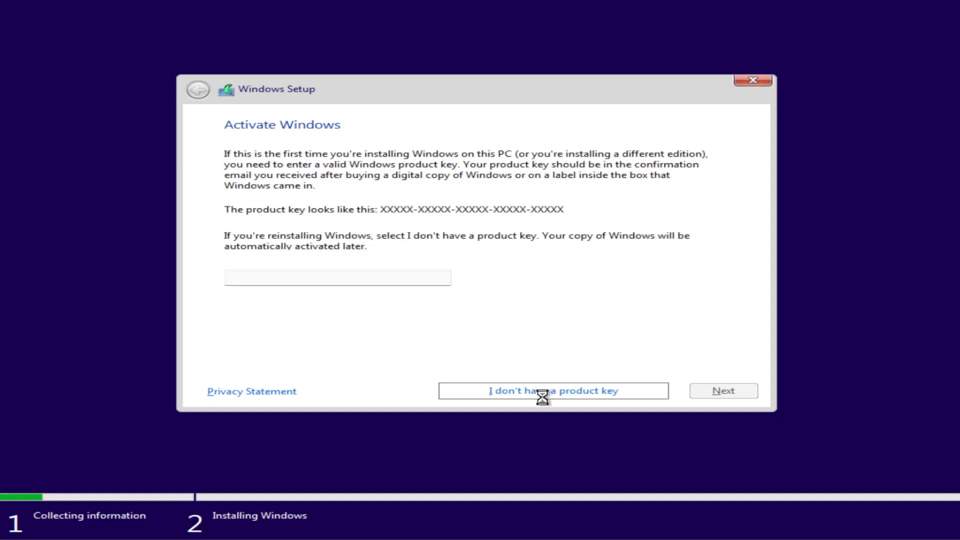
Choose Windows 11 Pro as the operating system to install and accept the Microsoft license terms
{"action": "scroll", "coordinate": [353, 209], "scroll_direction": "down", "scroll_amount": 1}
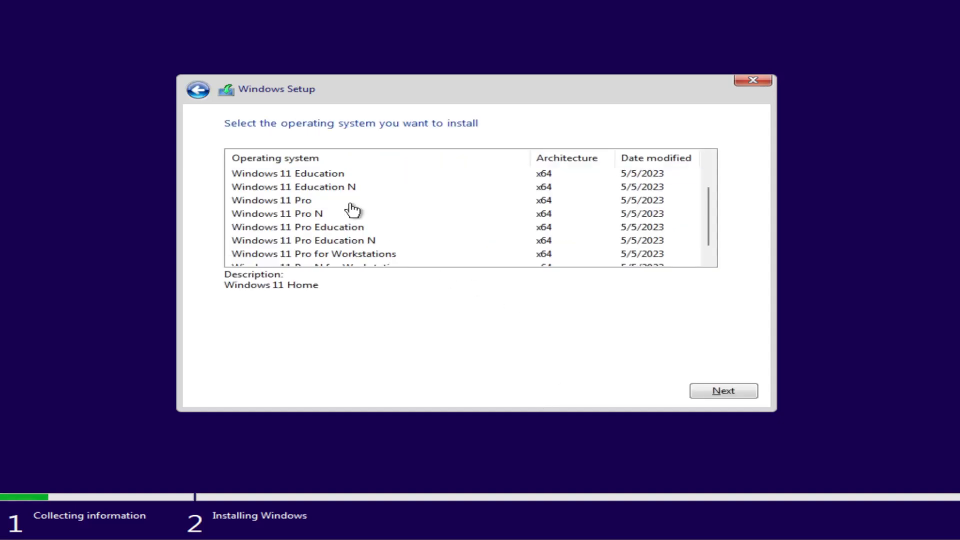
{"action": "left_click", "coordinate": [273, 204]}
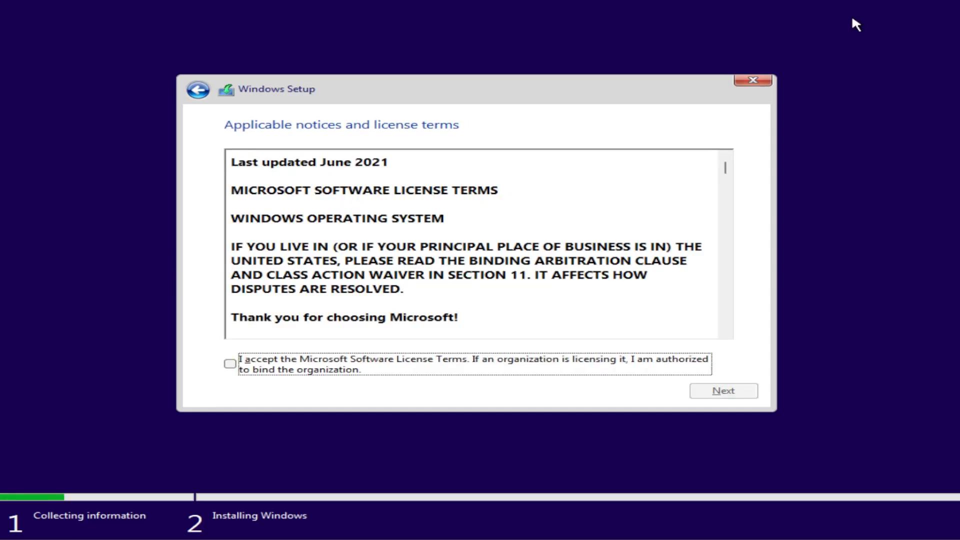
{"action": "key", "text": "space"}
{"action": "key", "text": "Tab"}
{"action": "key", "text": "Return"}
{"action": "key", "text": "Tab"}
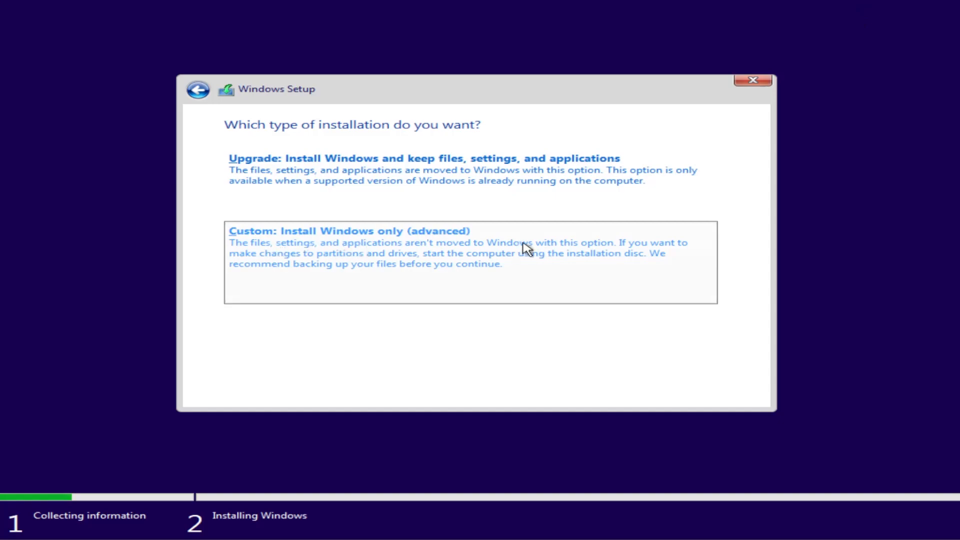
Run a custom installation onto Drive 0 Partition 4: Windows11 and restart the computer when setup requests it
{"action": "left_click", "coordinate": [428, 254]}
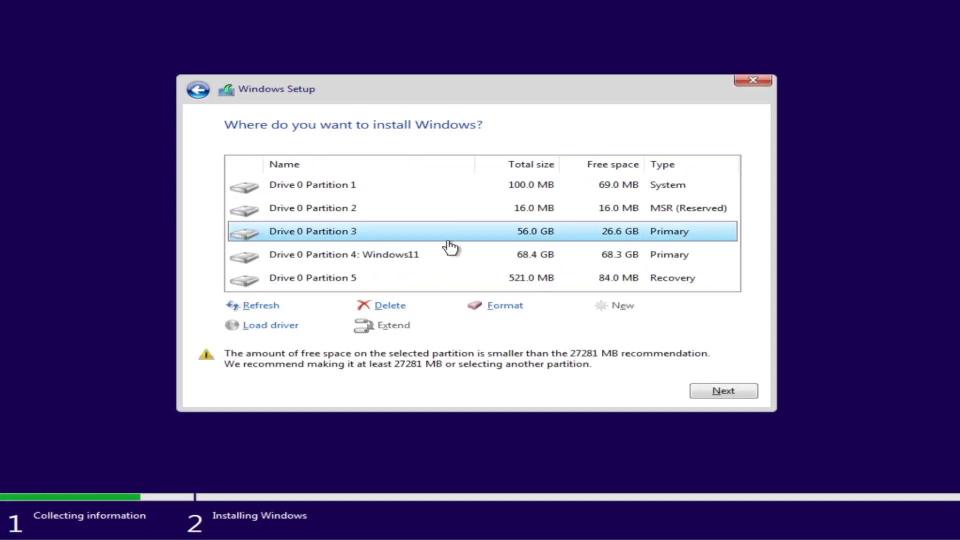
{"action": "left_click", "coordinate": [339, 255]}
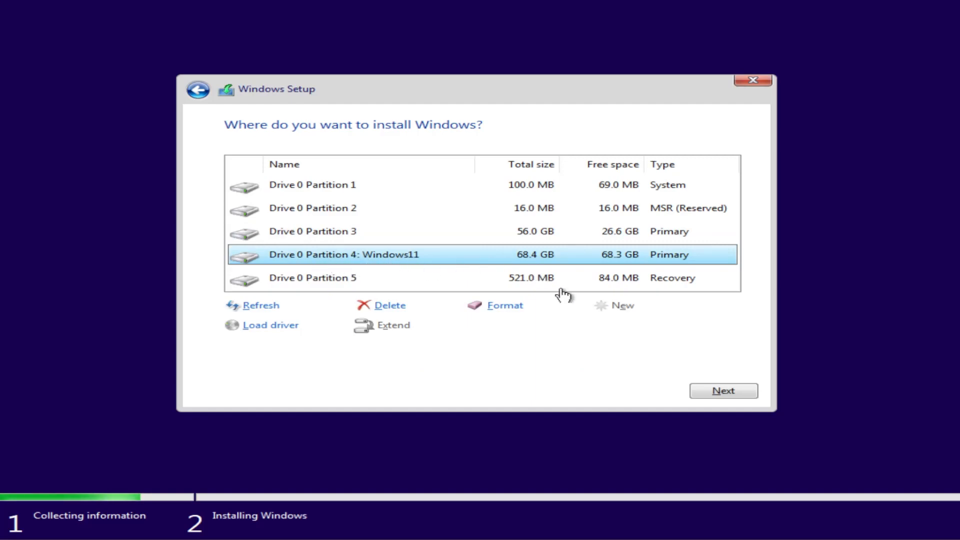
{"action": "left_click", "coordinate": [723, 392]}
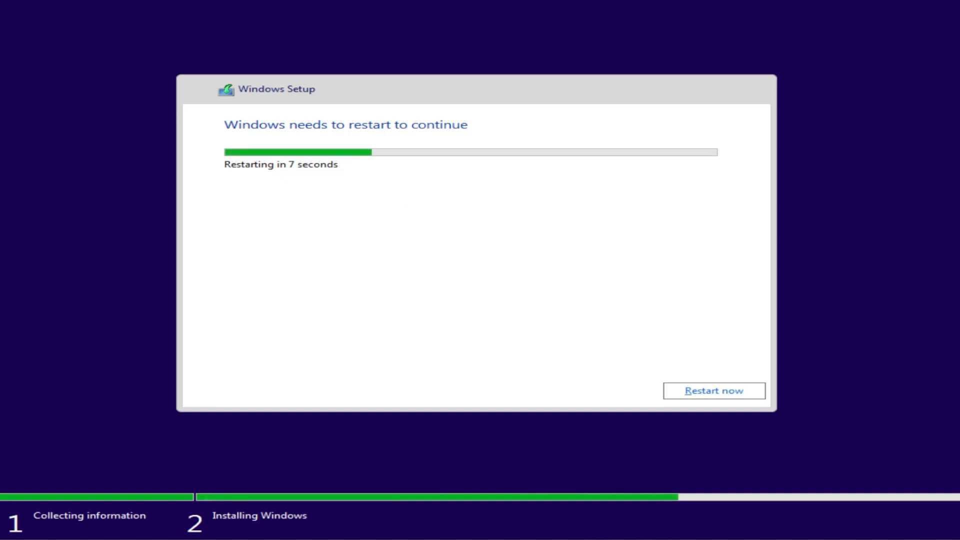
{"action": "left_click", "coordinate": [725, 390]}
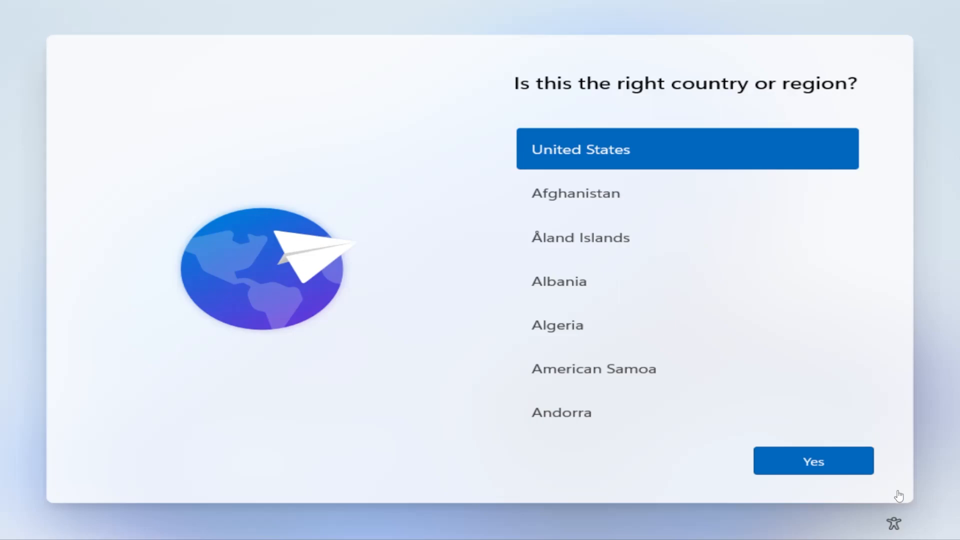
Confirm United States as the region and US as the keyboard layout, and skip adding a second layout
{"action": "left_click", "coordinate": [804, 463]}
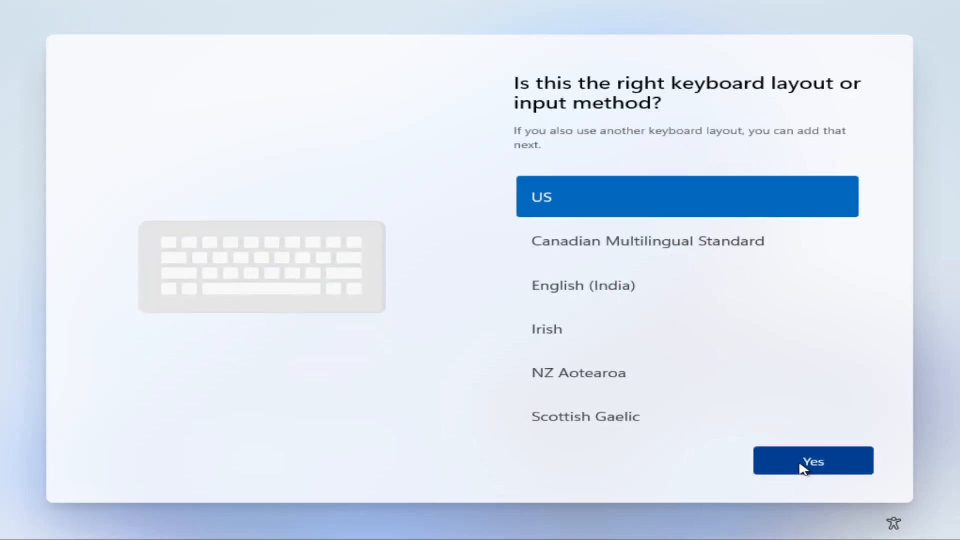
{"action": "left_click", "coordinate": [803, 469]}
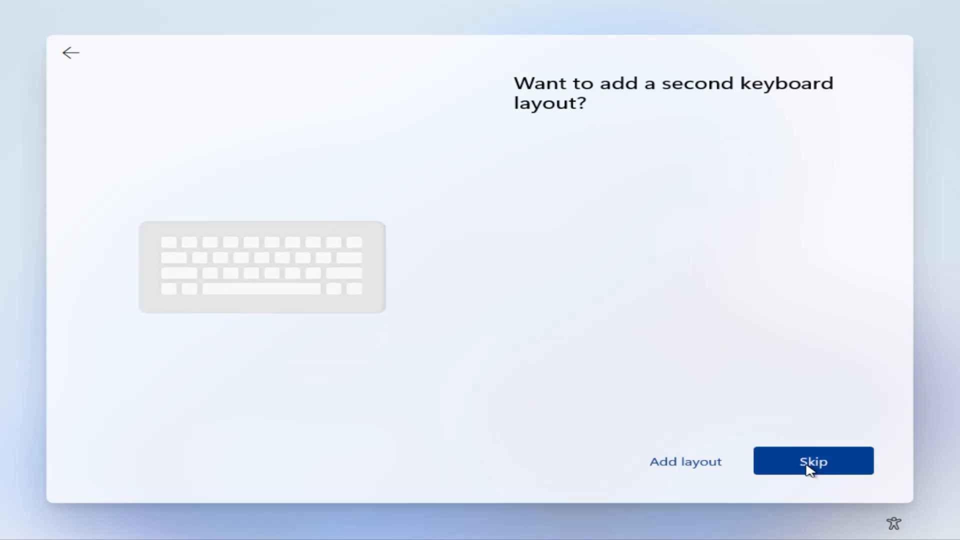
{"action": "left_click", "coordinate": [809, 469]}
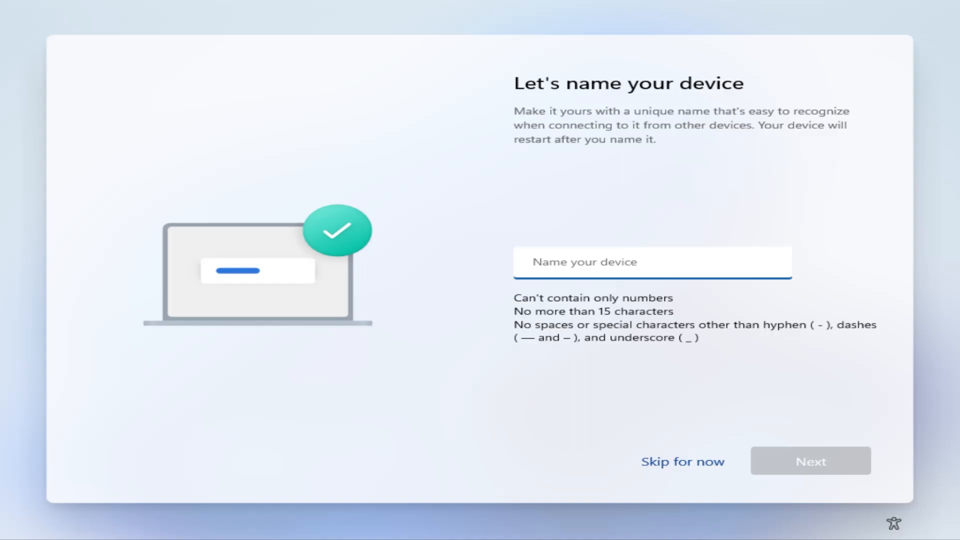
Name the device WIN11 and continue the setup
{"action": "left_click", "coordinate": [574, 270]}
{"action": "type", "text": "WIN"}
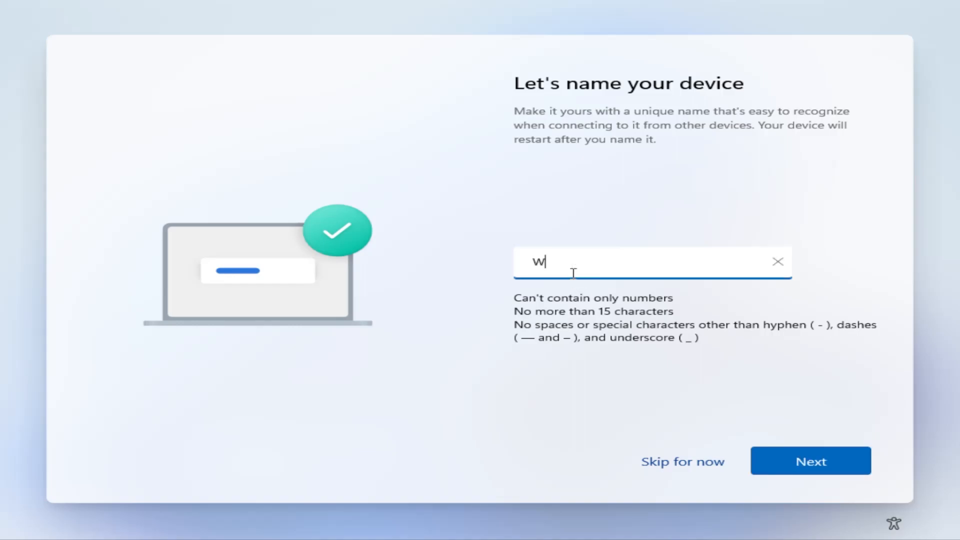
{"action": "type", "text": "11"}
{"action": "left_click", "coordinate": [805, 463]}
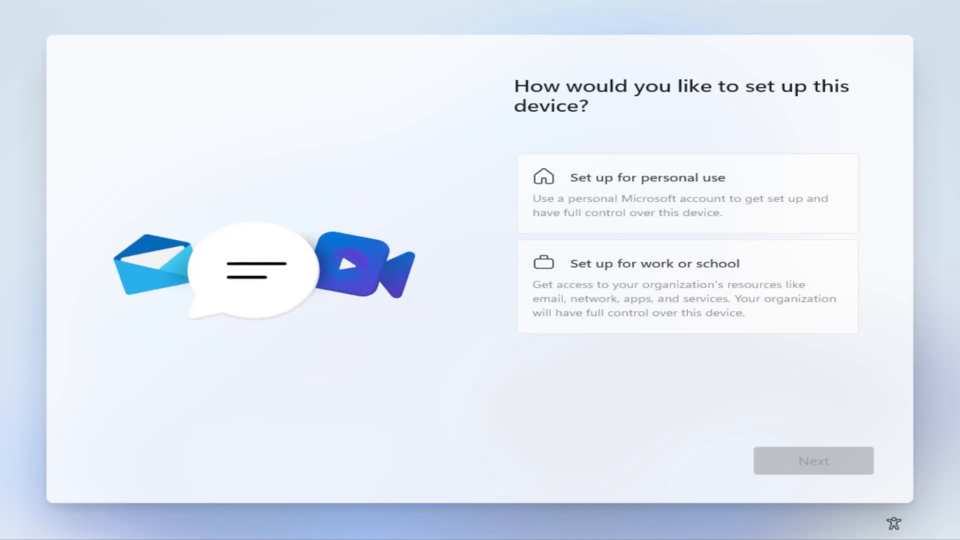
Set up the device for personal use and proceed to the Microsoft account sign-in
{"action": "left_click", "coordinate": [607, 186]}
{"action": "left_click", "coordinate": [773, 452]}
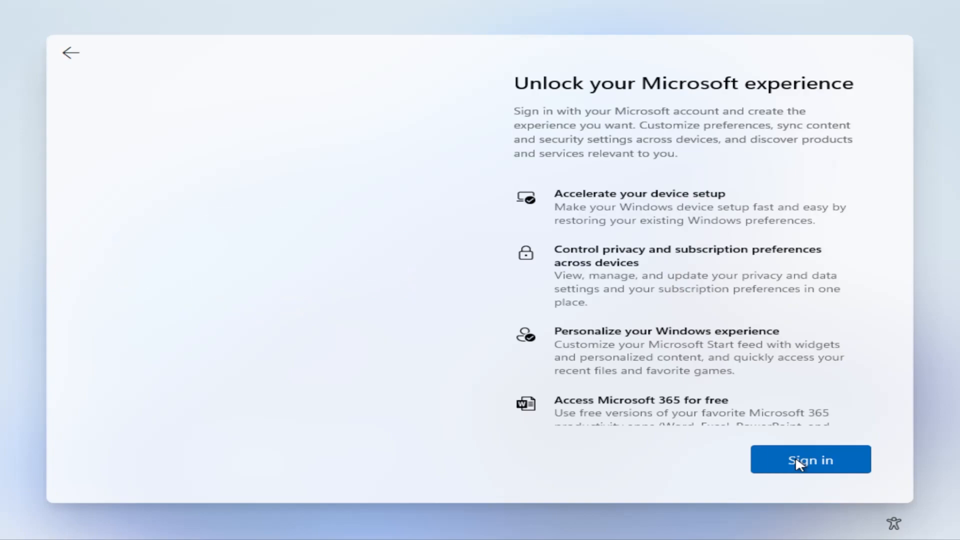
{"action": "left_click", "coordinate": [772, 464]}
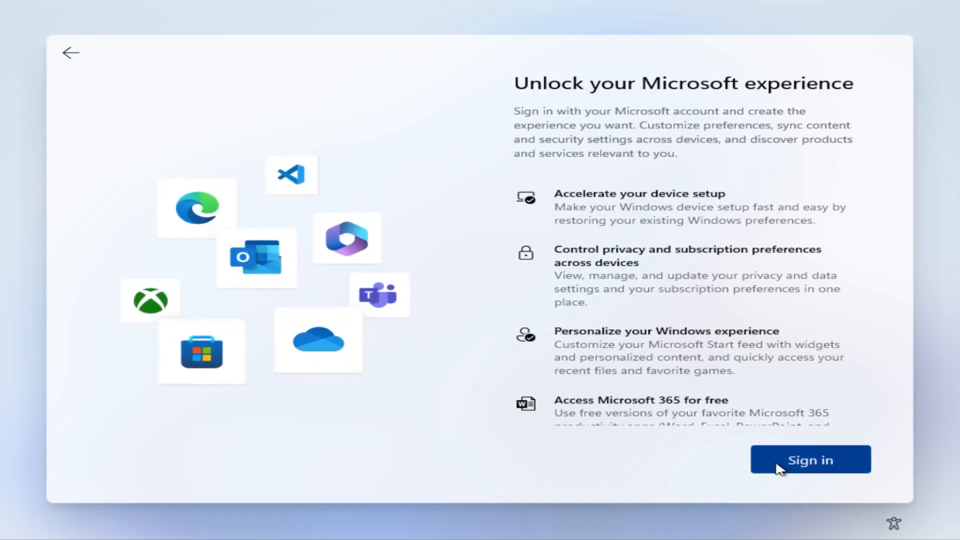
{"action": "left_click", "coordinate": [776, 465]}
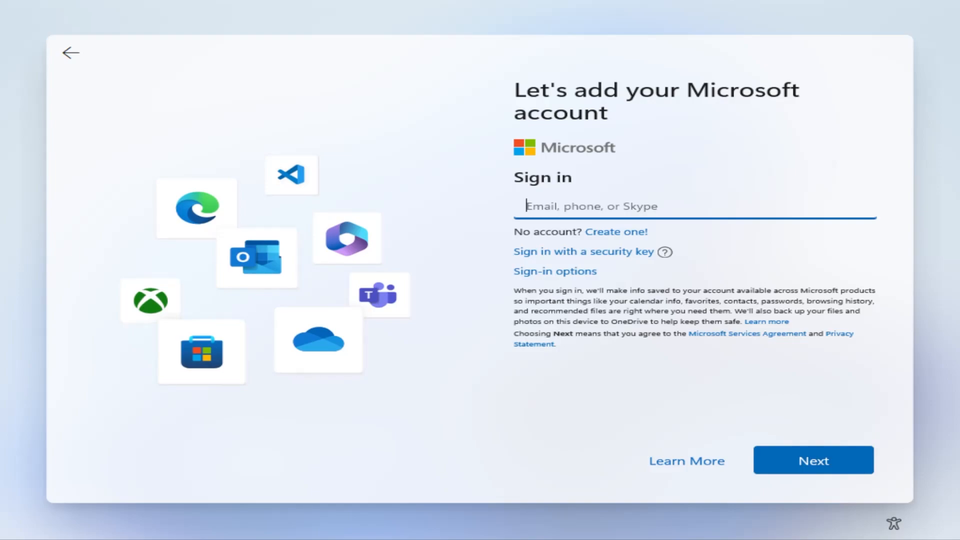
Start creating a Microsoft account with a new email address and submit the chosen address name
{"action": "left_click", "coordinate": [619, 232]}
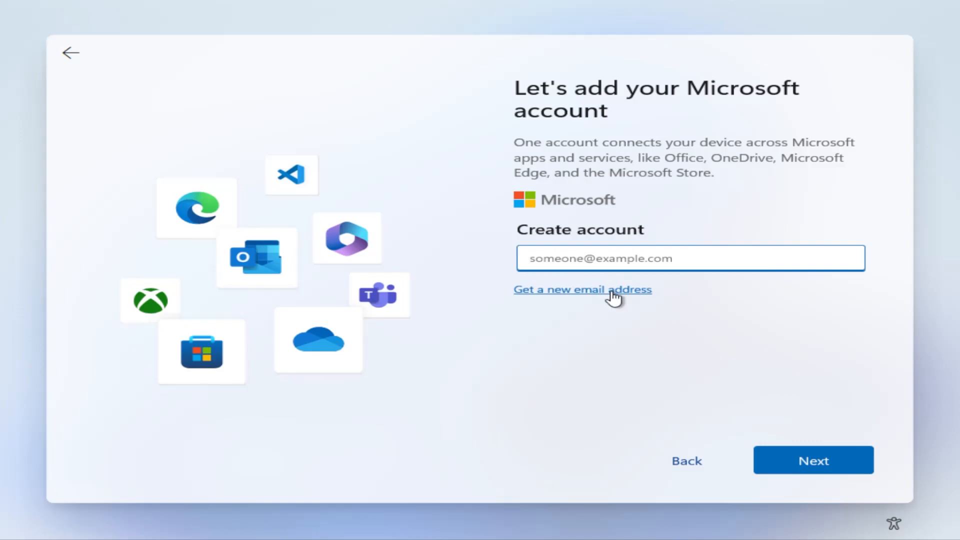
{"action": "left_click", "coordinate": [611, 291]}
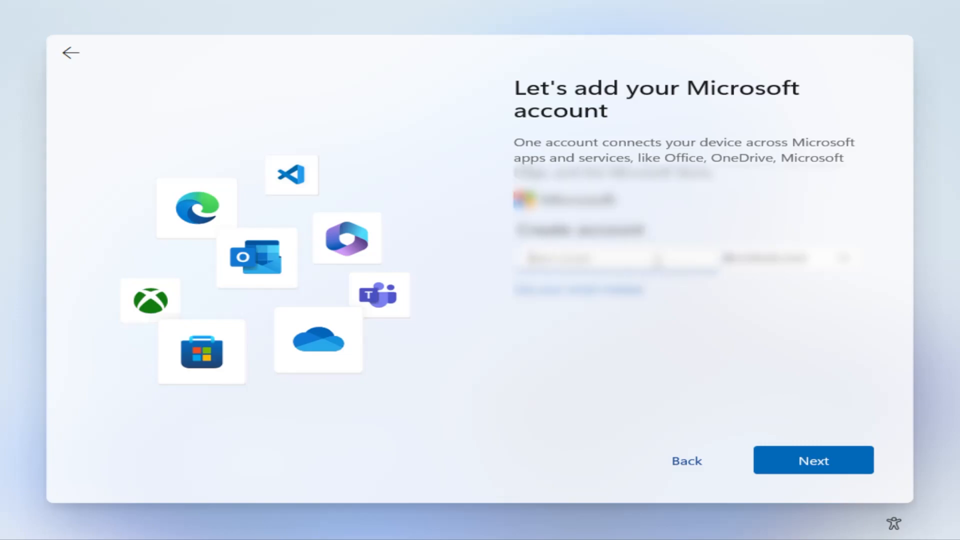
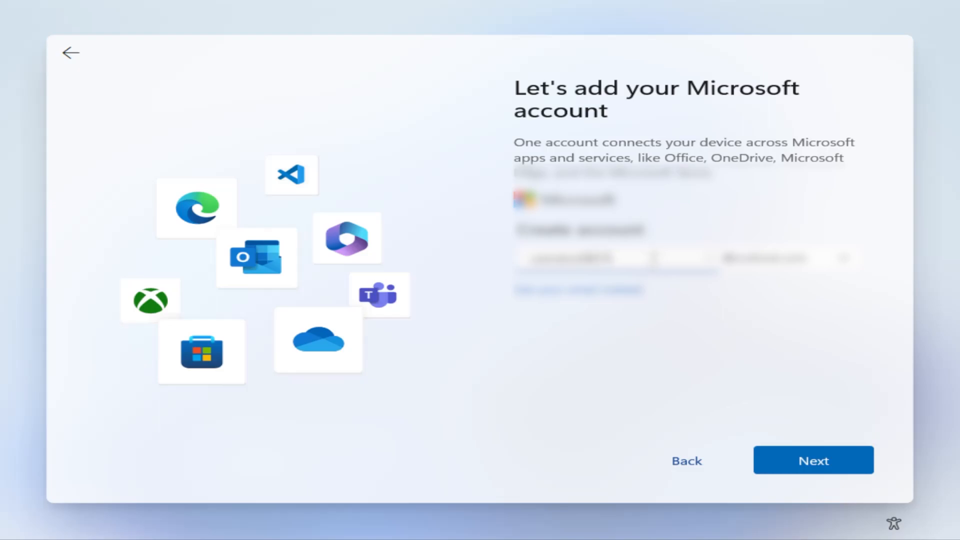
{"action": "left_click", "coordinate": [809, 463]}
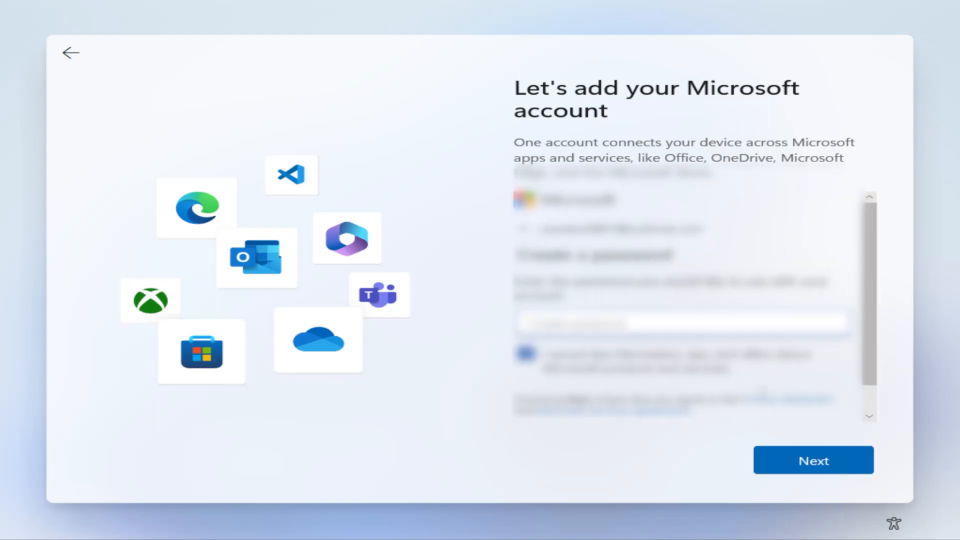
Create the new Microsoft account's password, opt out of Microsoft product information and offers, and continue
{"action": "type", "text": "****************"}
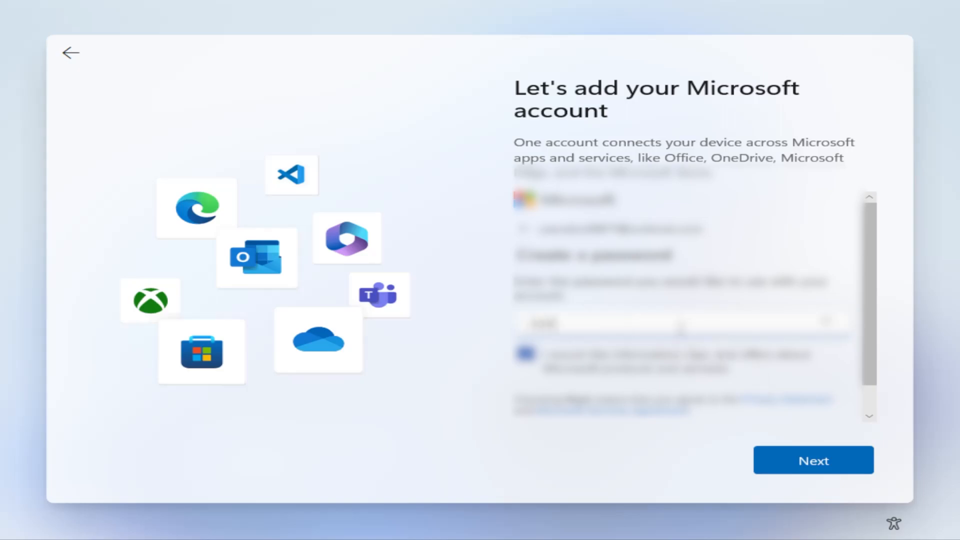
{"action": "type", "text": "*****"}
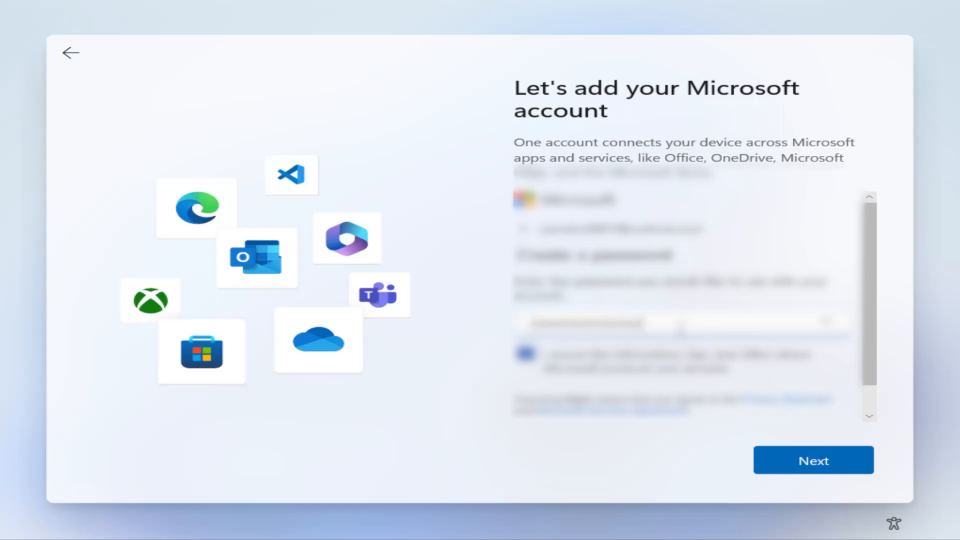
{"action": "left_click", "coordinate": [670, 360]}
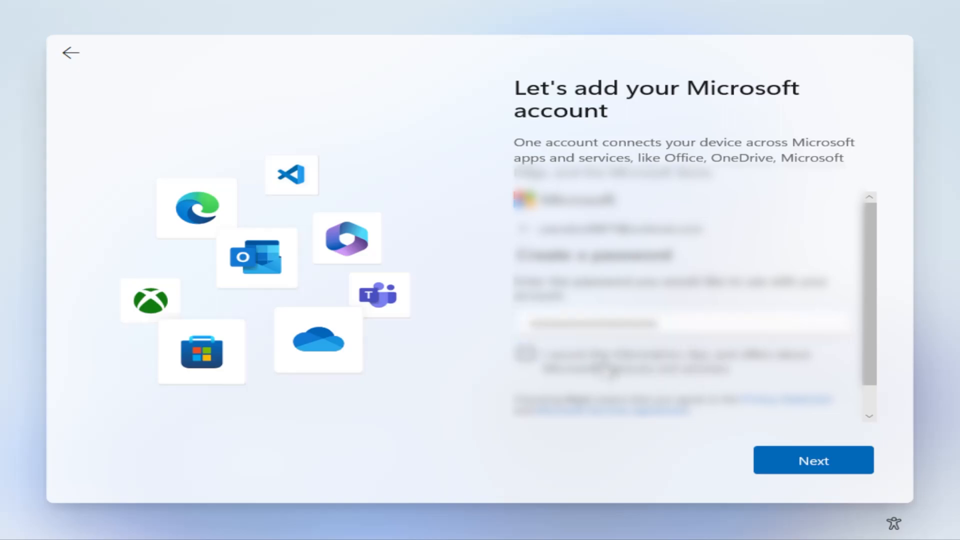
{"action": "left_click", "coordinate": [796, 469]}
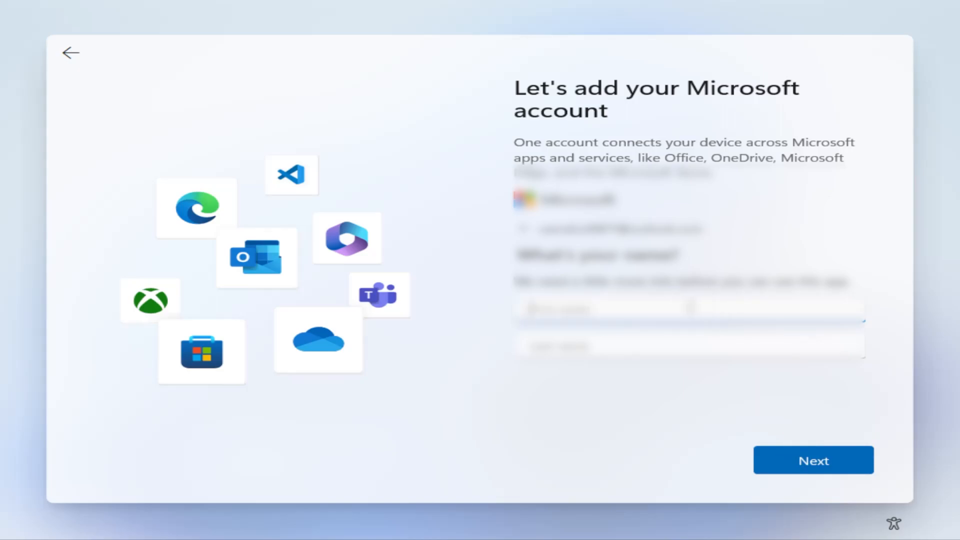
Enter the account holder's first and last name and continue
{"action": "type", "text": "user"}
{"action": "key", "text": "Tab"}
{"action": "type", "text": "abcd"}
{"action": "left_click", "coordinate": [797, 462]}
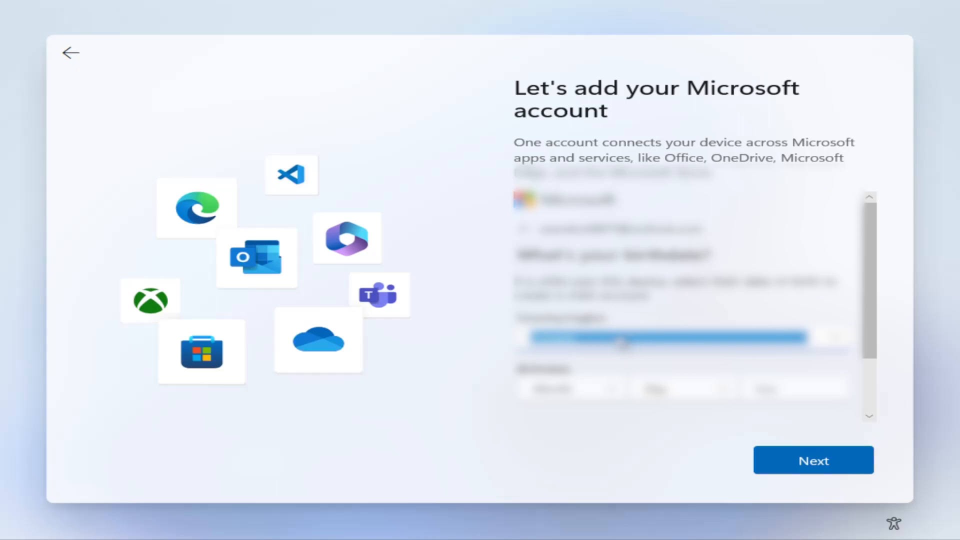
Set the account's country to United States, fill in the date of birth, and continue
{"action": "scroll", "coordinate": [620, 343], "scroll_direction": "down", "scroll_amount": 1}
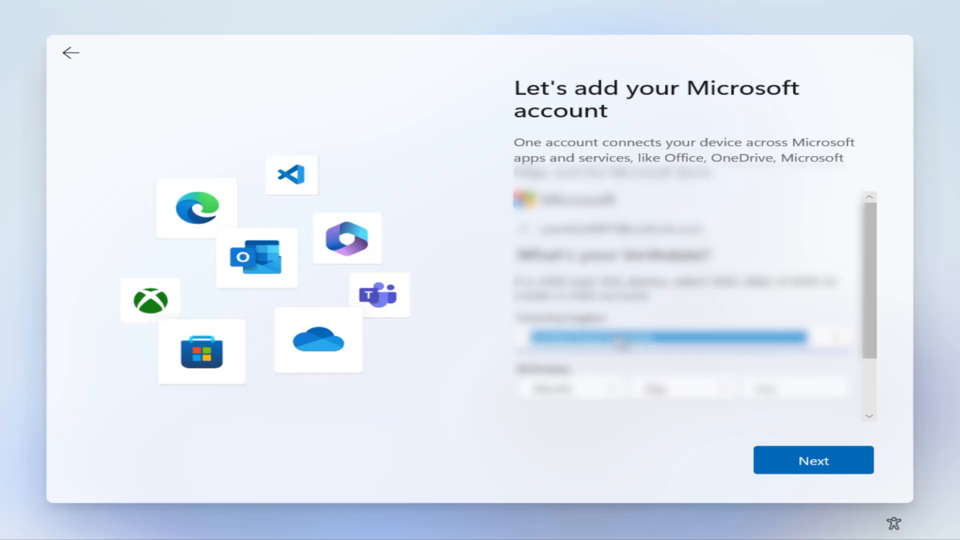
{"action": "scroll", "coordinate": [621, 343], "scroll_direction": "down", "scroll_amount": 1}
{"action": "key", "text": "Tab"}
{"action": "key", "text": "Tab"}
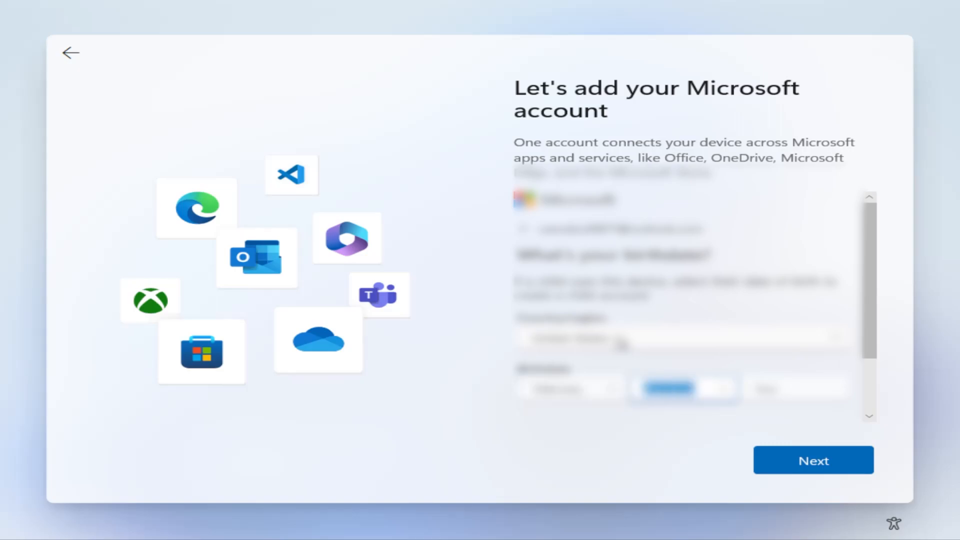
{"action": "key", "text": "Tab"}
{"action": "type", "text": "1990"}
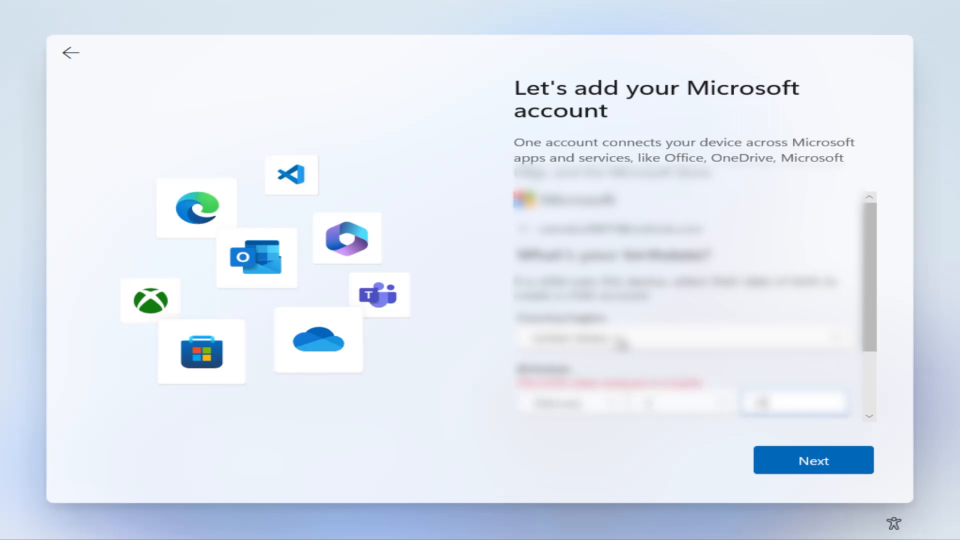
{"action": "left_click", "coordinate": [811, 460]}
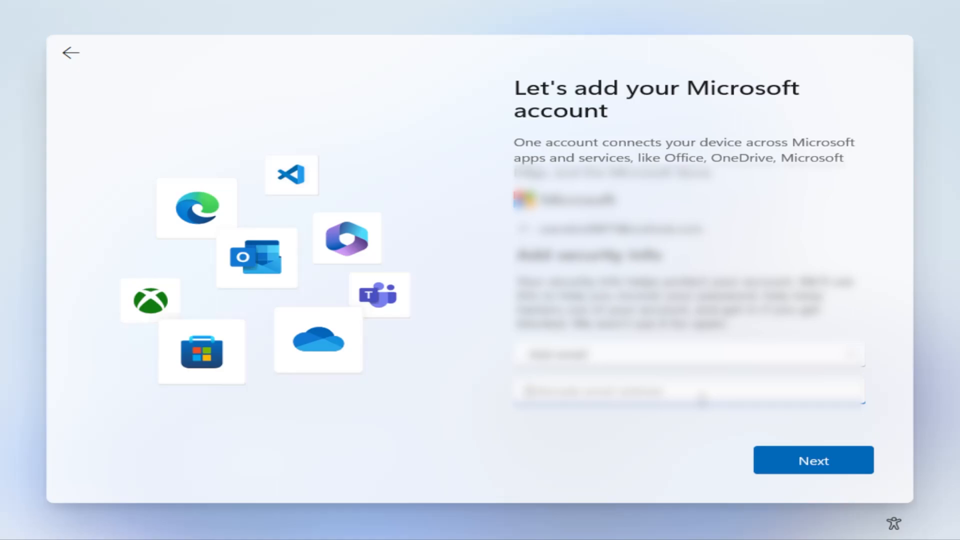
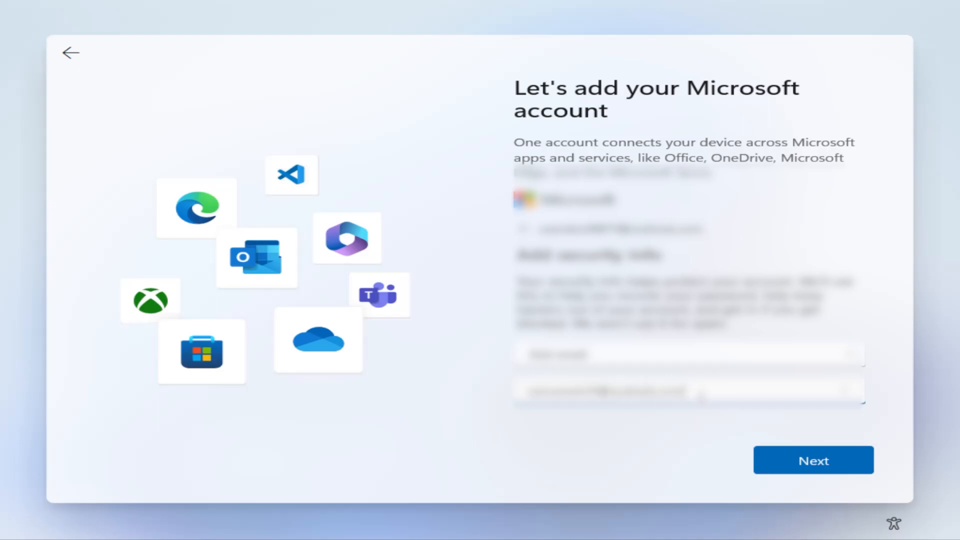
Add an alternate email address as the account's security info and submit it
{"action": "left_click", "coordinate": [800, 460]}
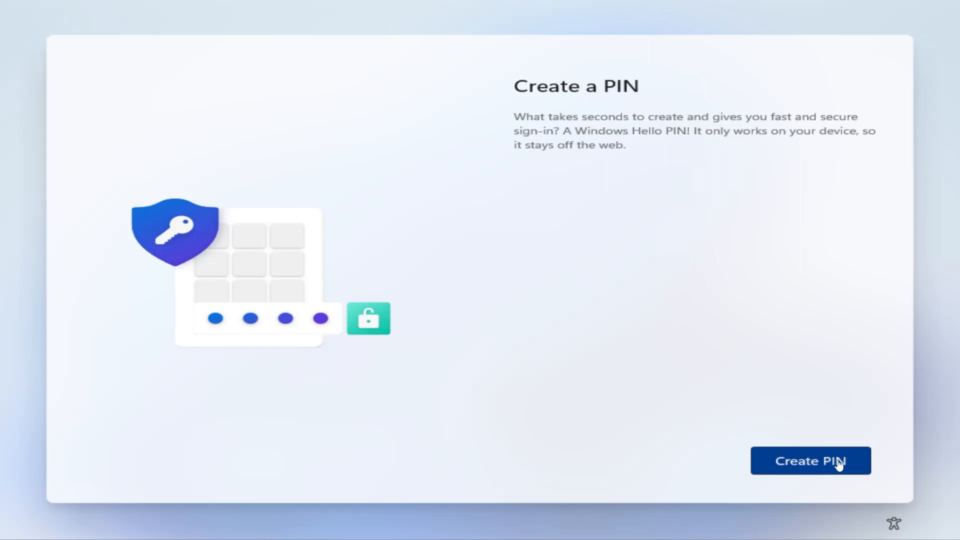
Create a Windows Hello PIN for the device, entering and confirming the new PIN
{"action": "left_click", "coordinate": [823, 465]}
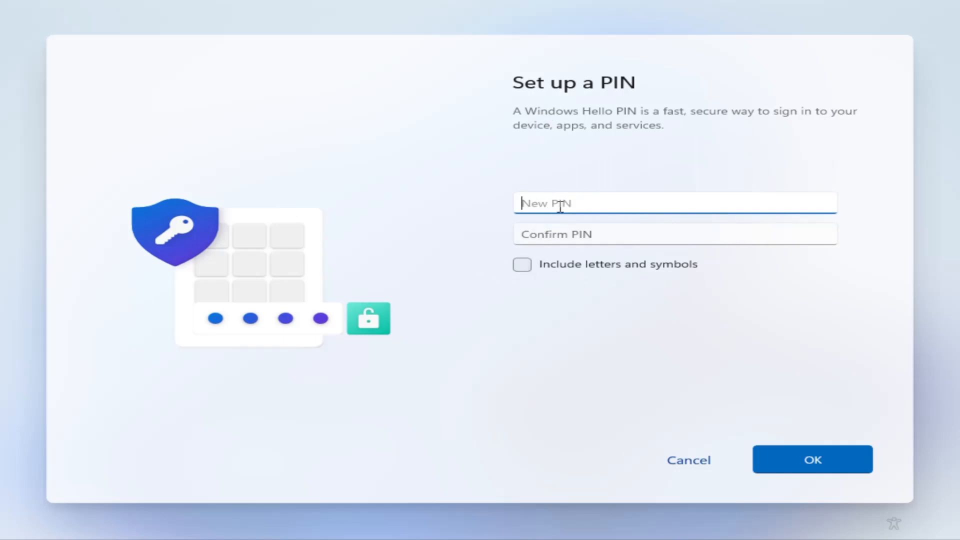
{"action": "key", "text": "Tab"}
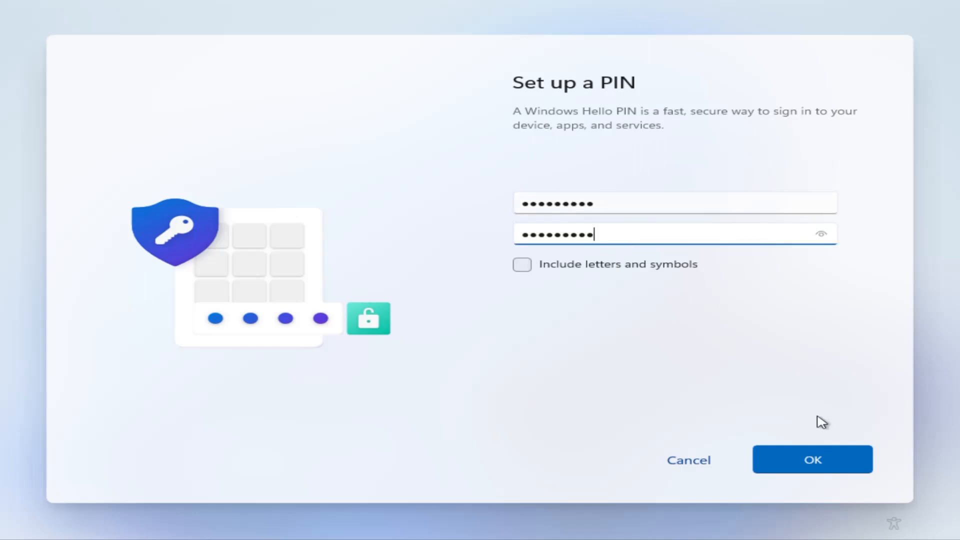
{"action": "left_click", "coordinate": [814, 457]}
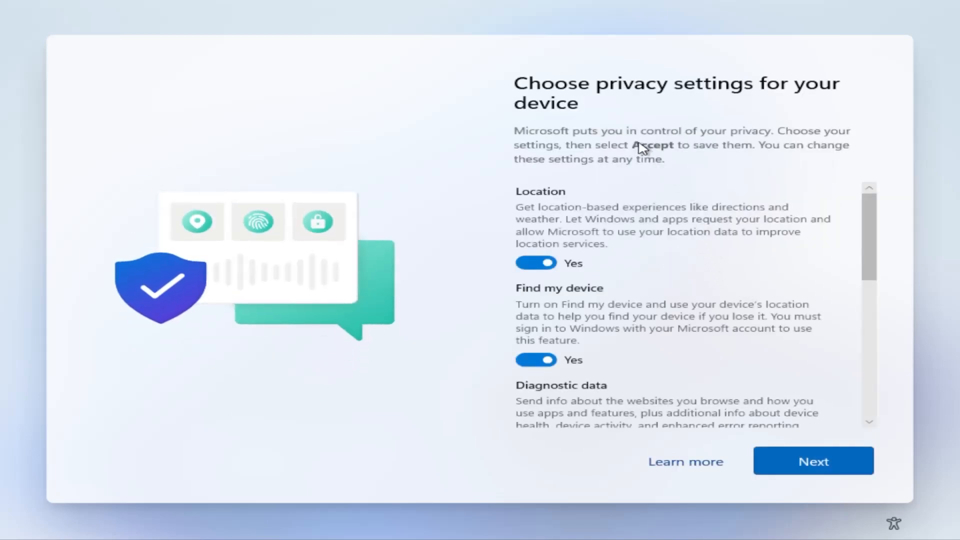
Turn off Location and Find my device, and limit Diagnostic data to Required only
{"action": "left_click", "coordinate": [536, 264]}
{"action": "left_click", "coordinate": [534, 347]}
{"action": "scroll", "coordinate": [541, 315], "scroll_direction": "down", "scroll_amount": 2}
{"action": "left_click", "coordinate": [535, 360]}
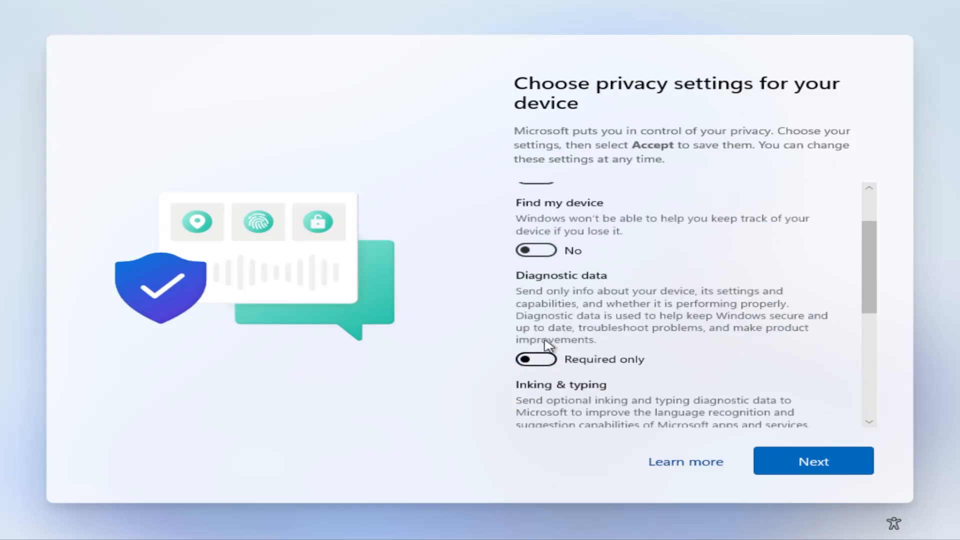
Turn off Inking & typing, Tailored experiences and Advertising ID, and submit the privacy settings
{"action": "scroll", "coordinate": [545, 355], "scroll_direction": "down", "scroll_amount": 2}
{"action": "left_click", "coordinate": [536, 369]}
{"action": "scroll", "coordinate": [548, 364], "scroll_direction": "down", "scroll_amount": 3}
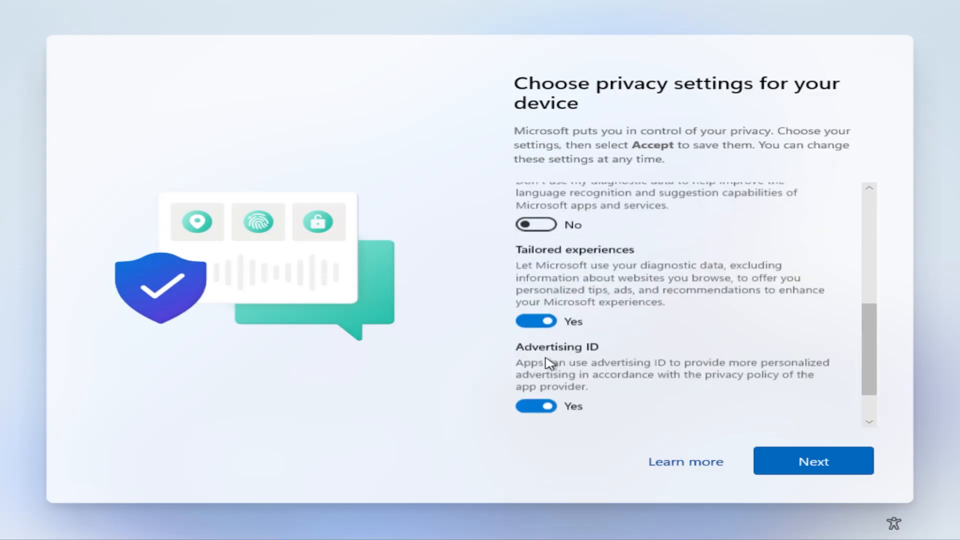
{"action": "left_click", "coordinate": [536, 405]}
{"action": "left_click", "coordinate": [533, 321]}
{"action": "scroll", "coordinate": [624, 346], "scroll_direction": "down", "scroll_amount": 1}
{"action": "scroll", "coordinate": [625, 352], "scroll_direction": "up", "scroll_amount": 1}
{"action": "scroll", "coordinate": [626, 352], "scroll_direction": "down", "scroll_amount": 1}
{"action": "left_click", "coordinate": [787, 466]}
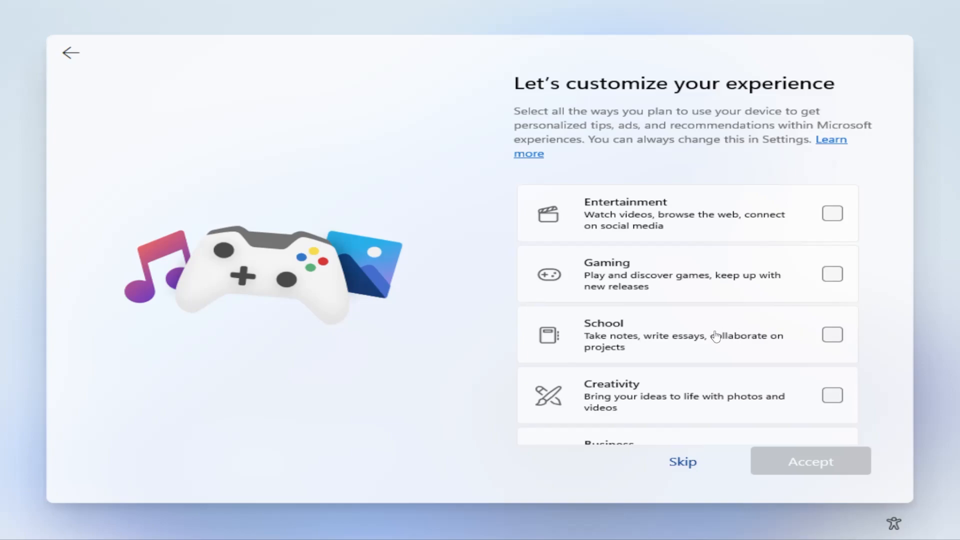
Skip customizing the experience and skip linking a phone to the PC
{"action": "scroll", "coordinate": [650, 443], "scroll_direction": "down", "scroll_amount": 3}
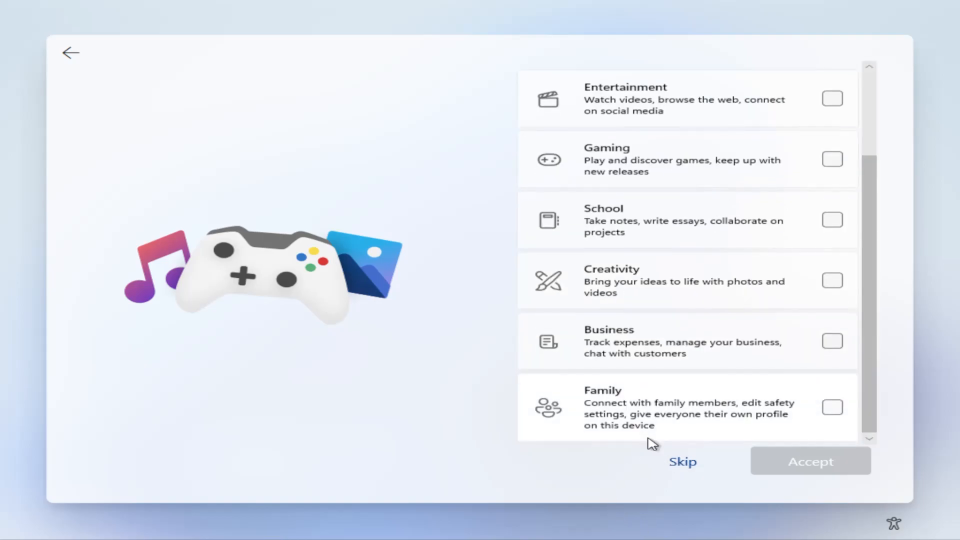
{"action": "left_click", "coordinate": [682, 463]}
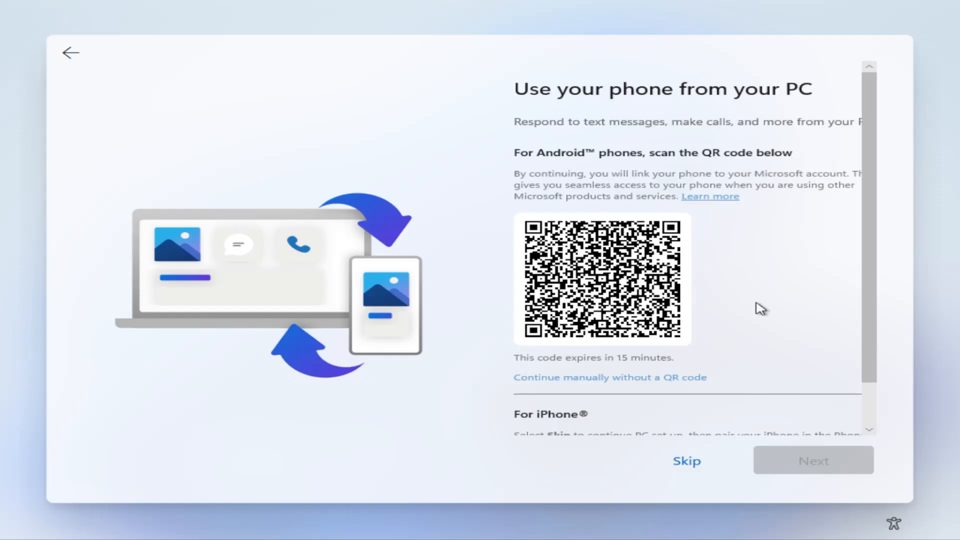
{"action": "scroll", "coordinate": [705, 312], "scroll_direction": "down", "scroll_amount": 1}
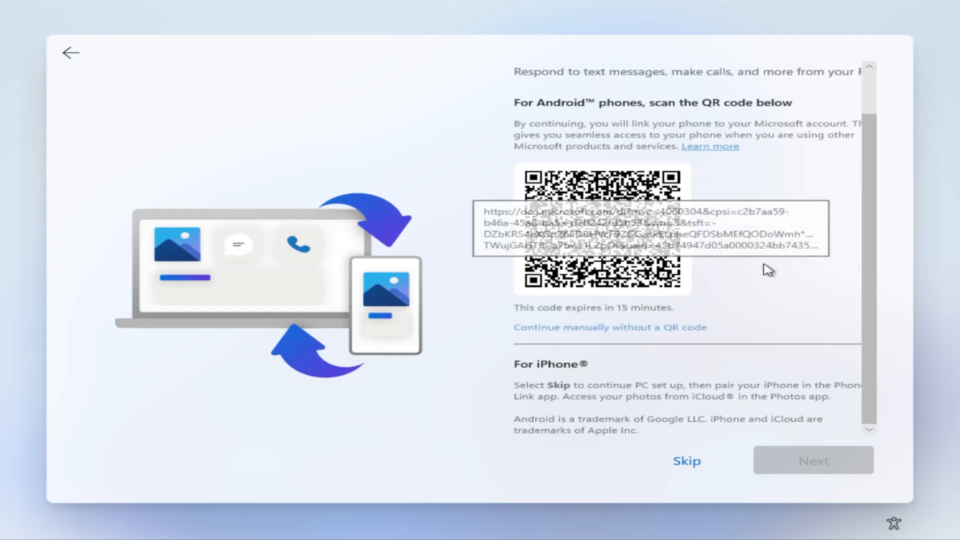
{"action": "left_click", "coordinate": [686, 459]}
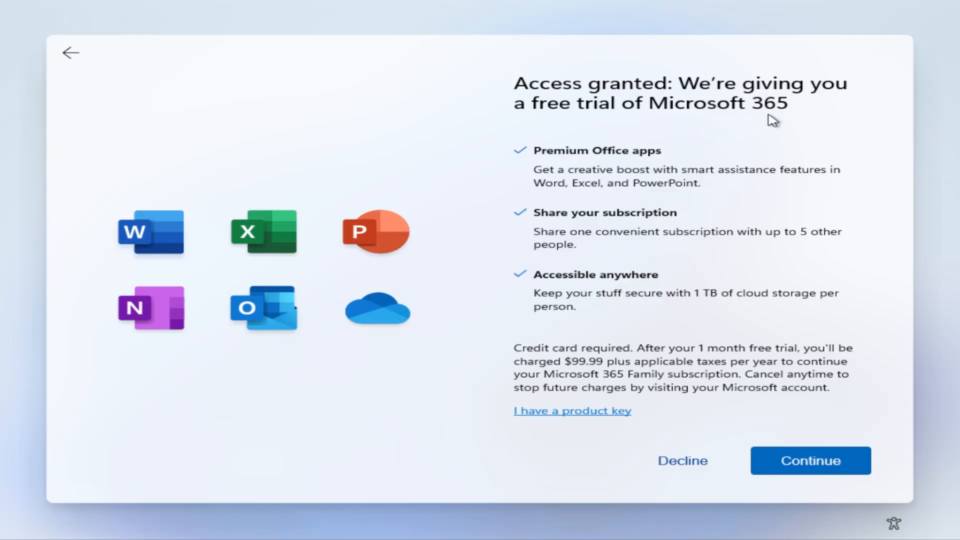
Decline the Microsoft 365 trial and the 100 GB cloud storage offer, and skip PC Game Pass
{"action": "left_click", "coordinate": [680, 466]}
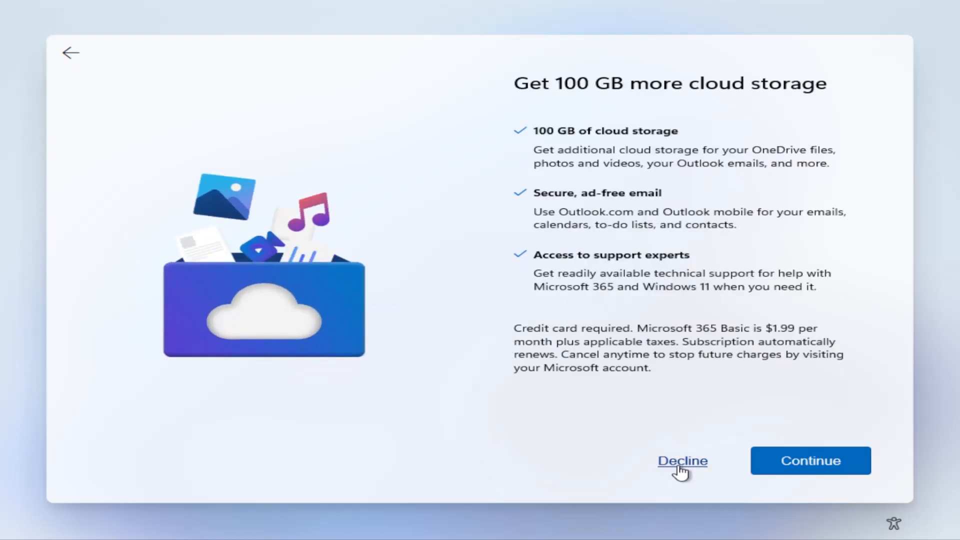
{"action": "left_click", "coordinate": [680, 465]}
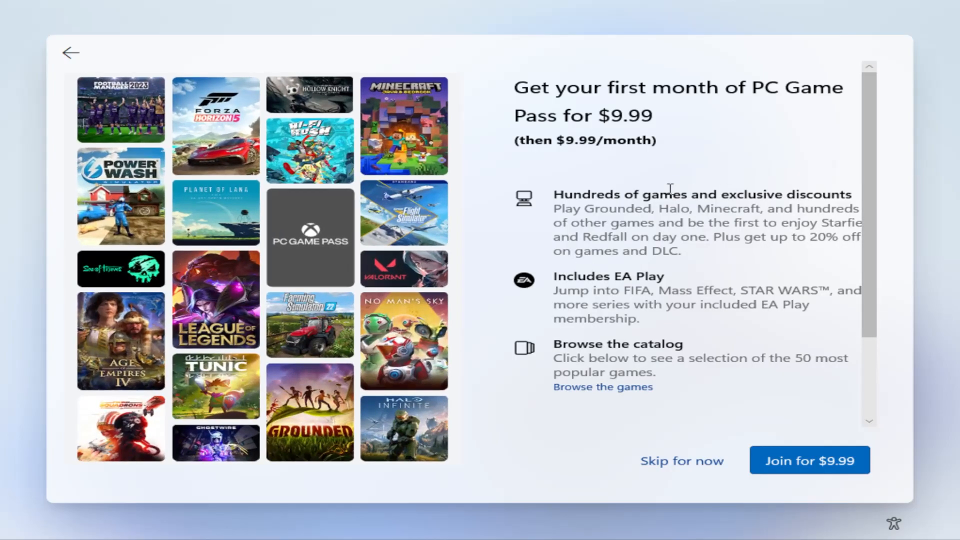
{"action": "left_click", "coordinate": [681, 468]}
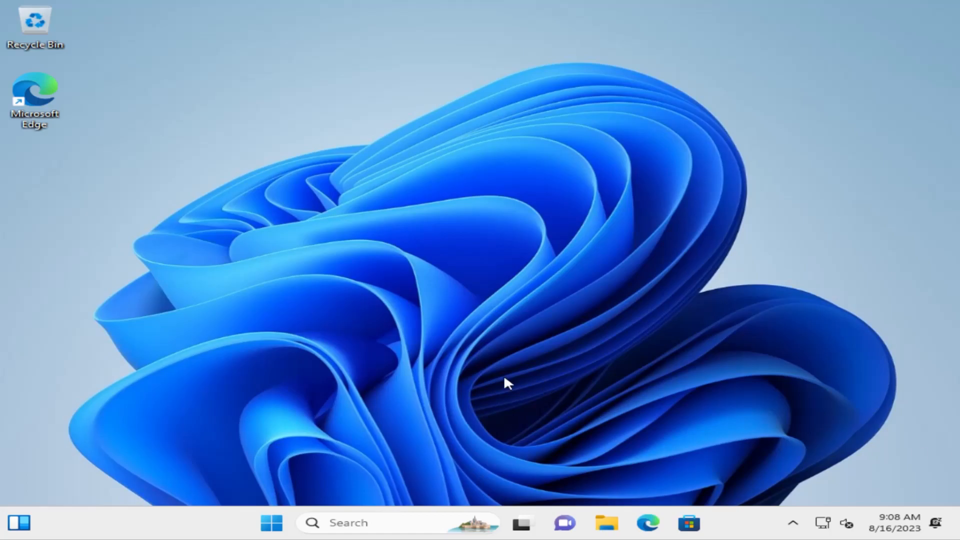
Restart the computer from the Windows 11 desktop to reach the operating system selection
{"action": "left_click", "coordinate": [264, 533]}
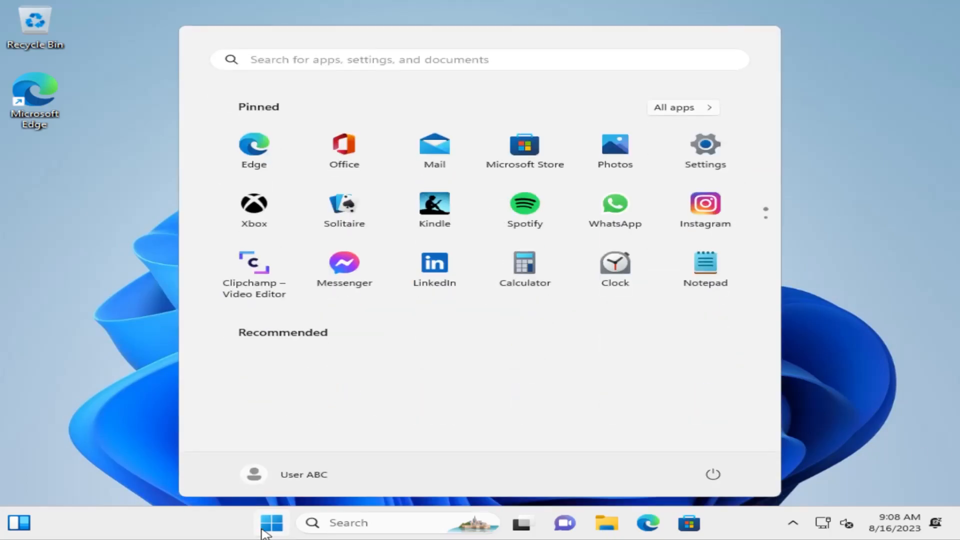
{"action": "right_click", "coordinate": [264, 533]}
{"action": "mouse_move", "coordinate": [278, 467]}
{"action": "left_click", "coordinate": [424, 460]}
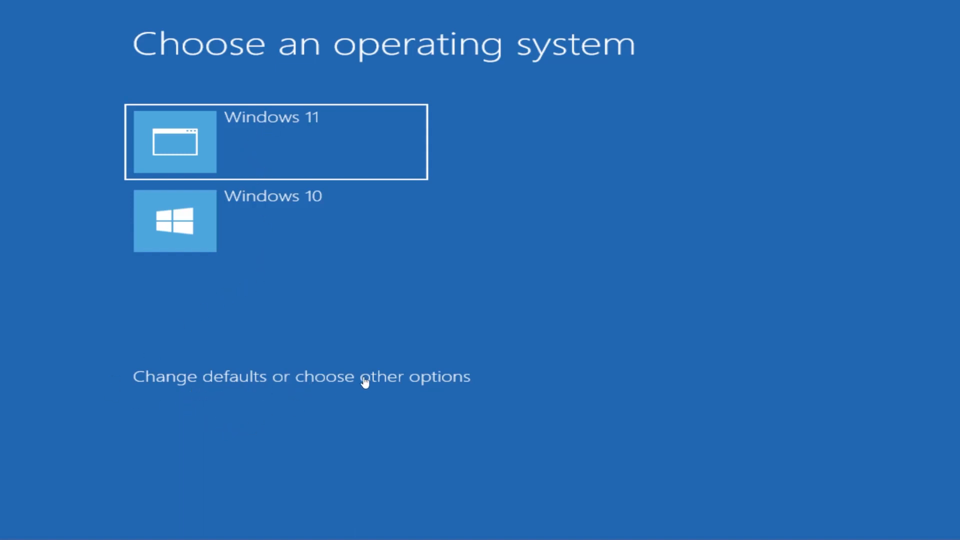
Review the boot defaults and other options, return to the operating system choice, and start Windows 10
{"action": "left_click", "coordinate": [449, 391]}
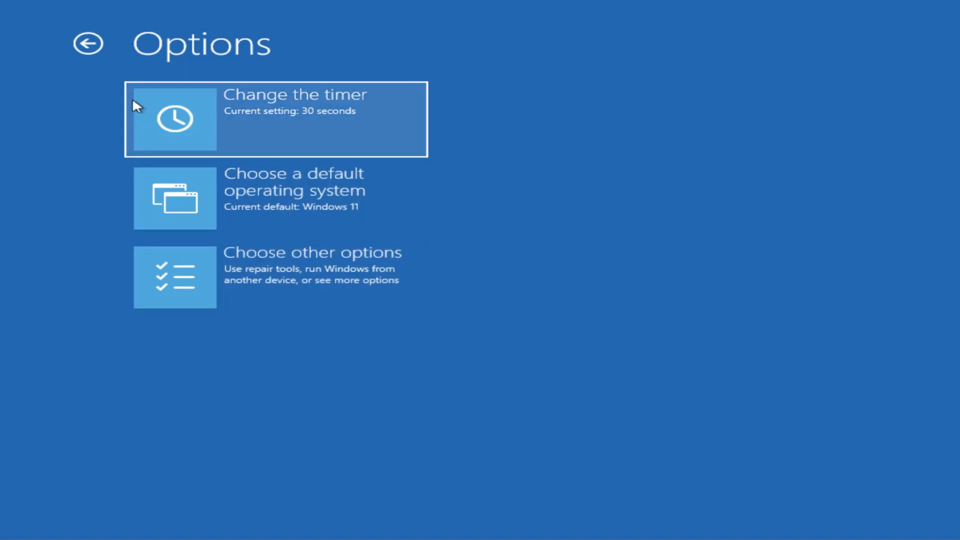
{"action": "left_click", "coordinate": [86, 47]}
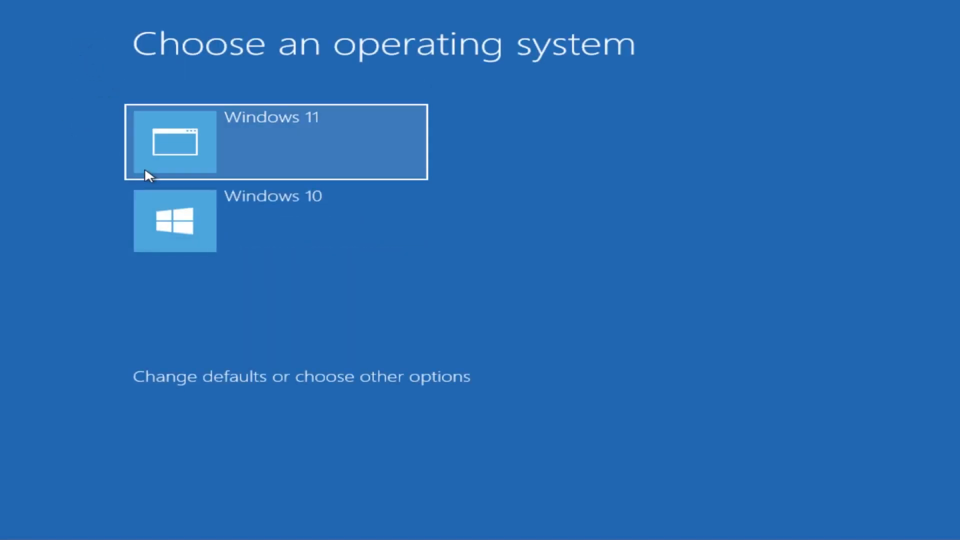
{"action": "left_click", "coordinate": [213, 229]}
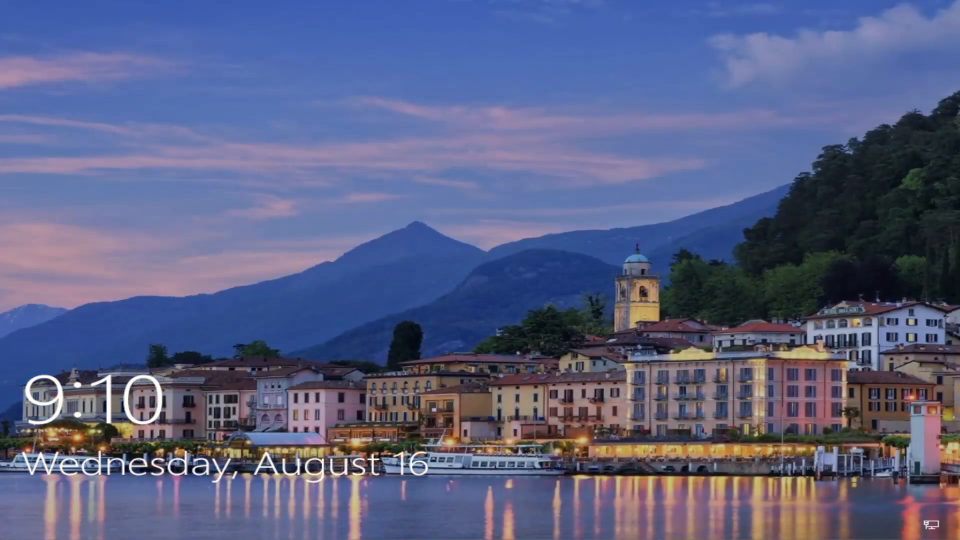
Unlock Windows 10 and sign in with the account password
{"action": "key", "text": "space"}
{"action": "type", "text": "•••••••••"}
{"action": "key", "text": "Return"}
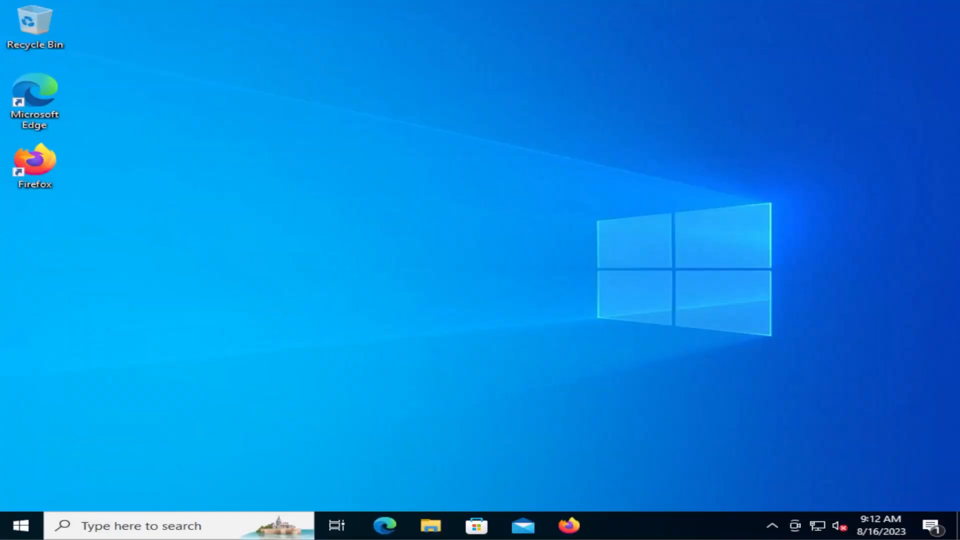
Find and open Disk Management, and select the Windows11 (E:) partition on Disk 0
{"action": "left_click", "coordinate": [20, 525]}
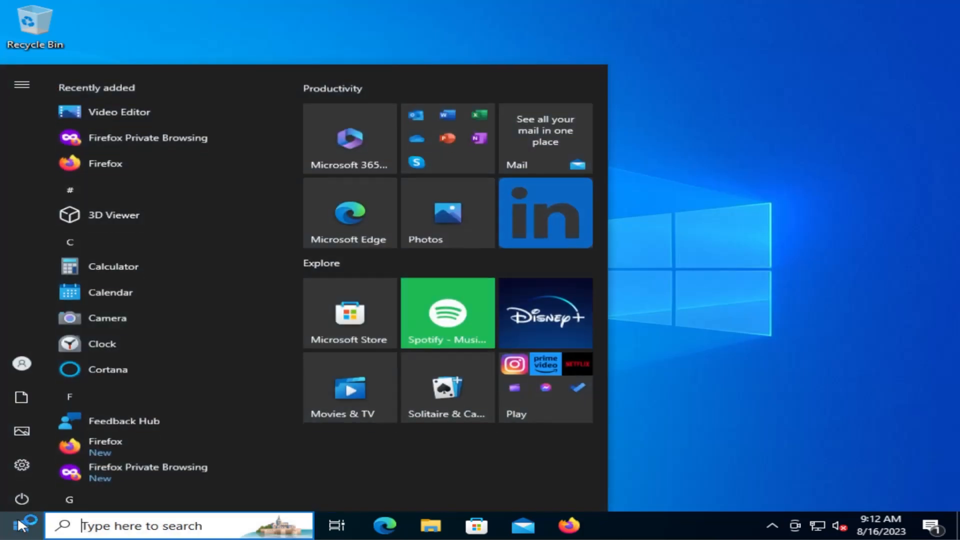
{"action": "type", "text": "disk management"}
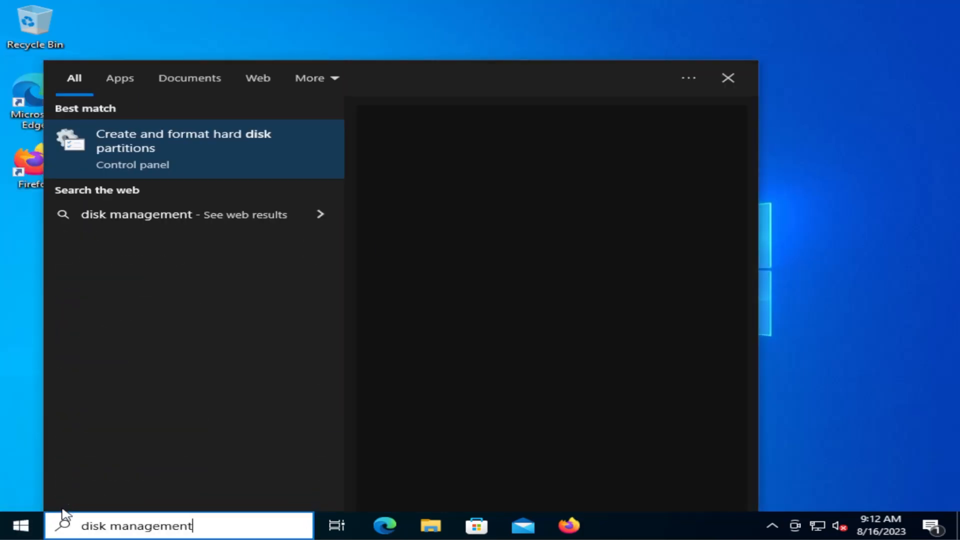
{"action": "key", "text": "Return"}
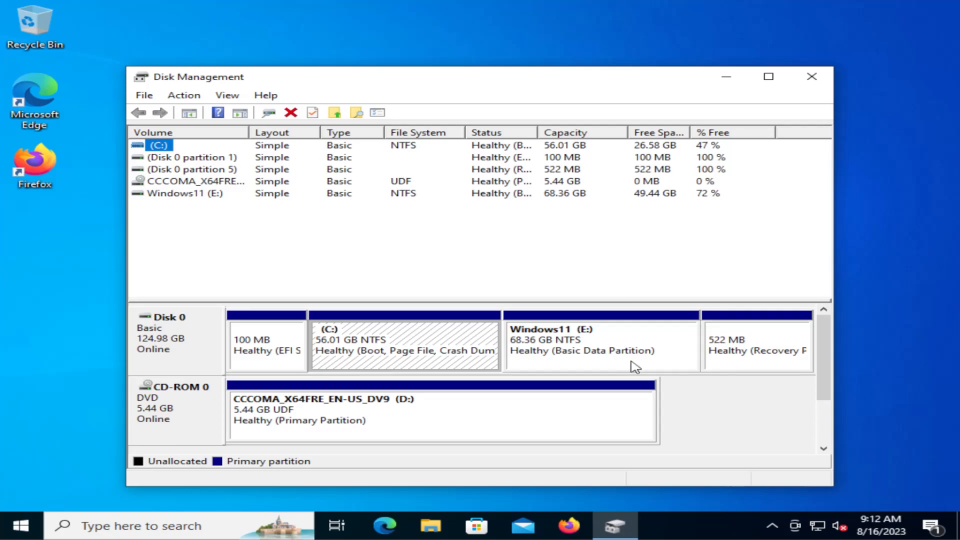
{"action": "left_click", "coordinate": [631, 361]}
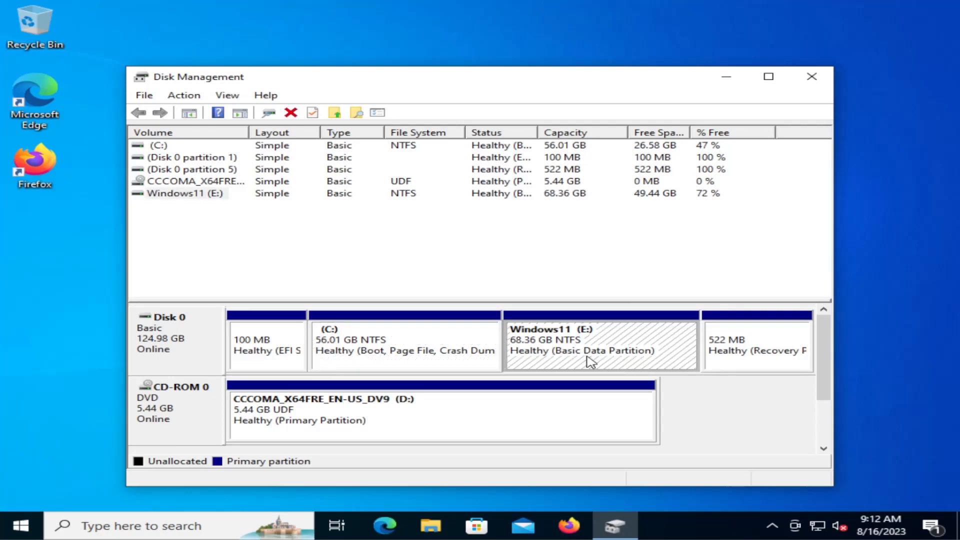
Delete the Windows11 (E:) volume on Disk 0 and accept erasing all of its data
{"action": "right_click", "coordinate": [562, 342]}
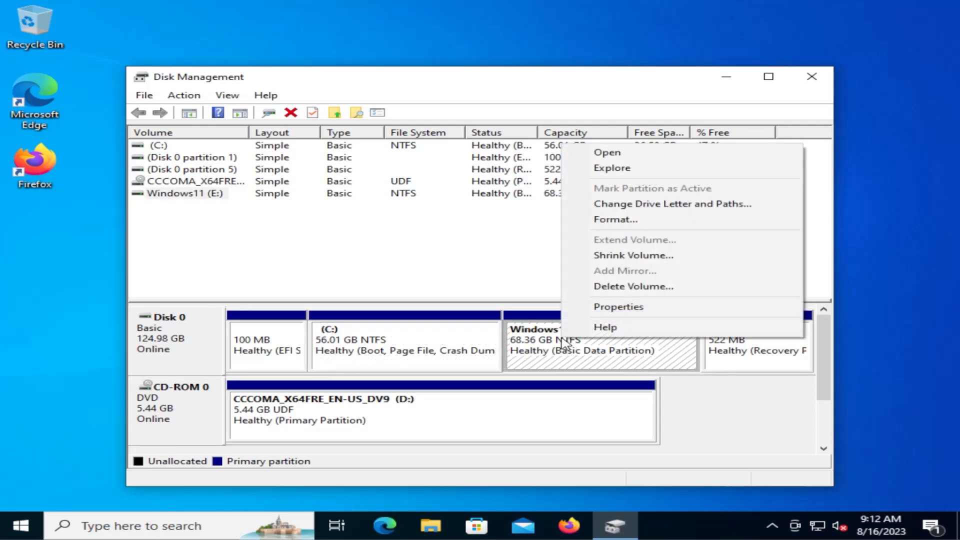
{"action": "left_click", "coordinate": [640, 287]}
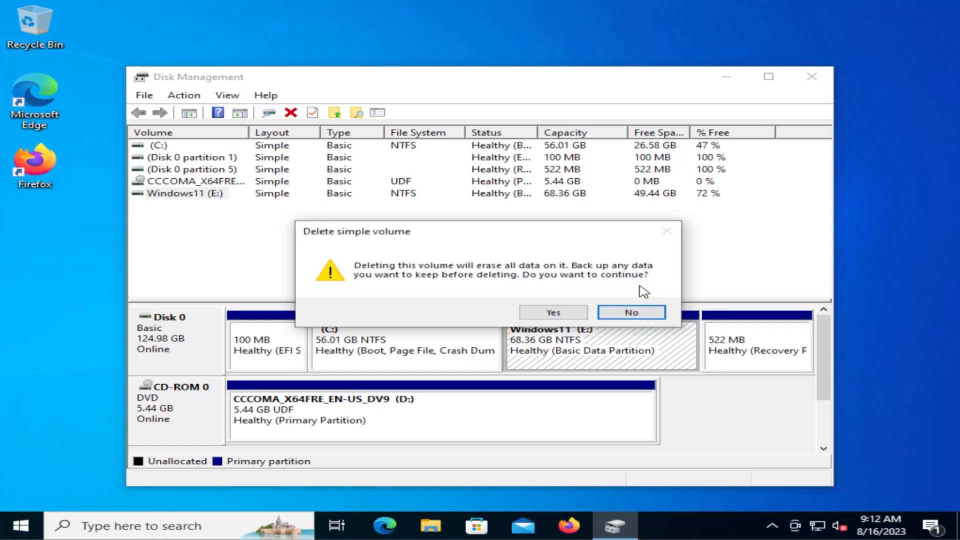
{"action": "left_click", "coordinate": [554, 313]}
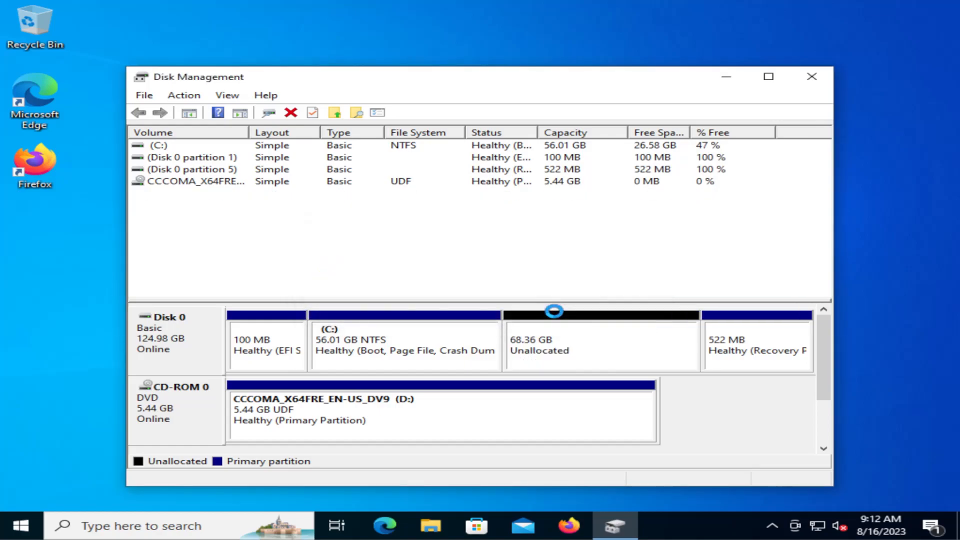
Extend the C: volume with the full 70000 MB of unallocated space on Disk 0
{"action": "left_click", "coordinate": [545, 352]}
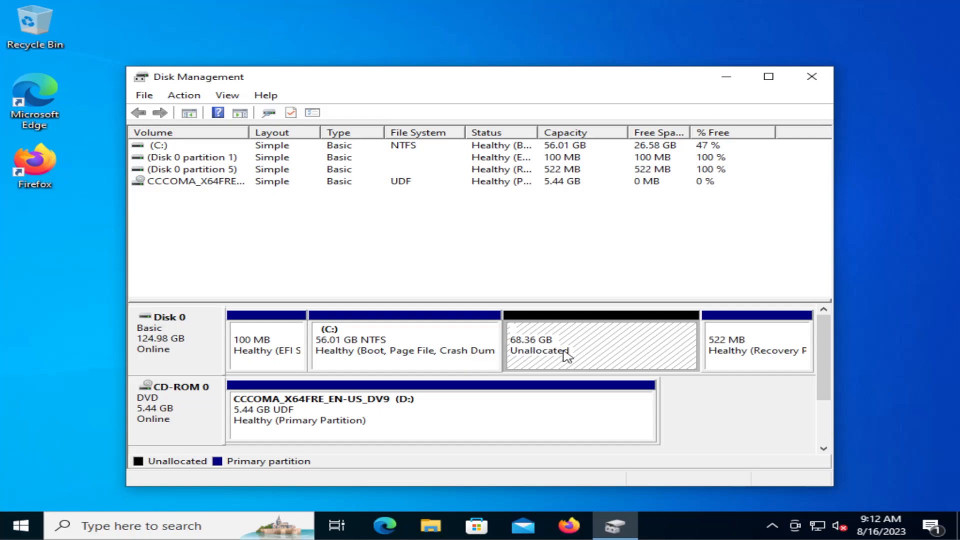
{"action": "right_click", "coordinate": [460, 331]}
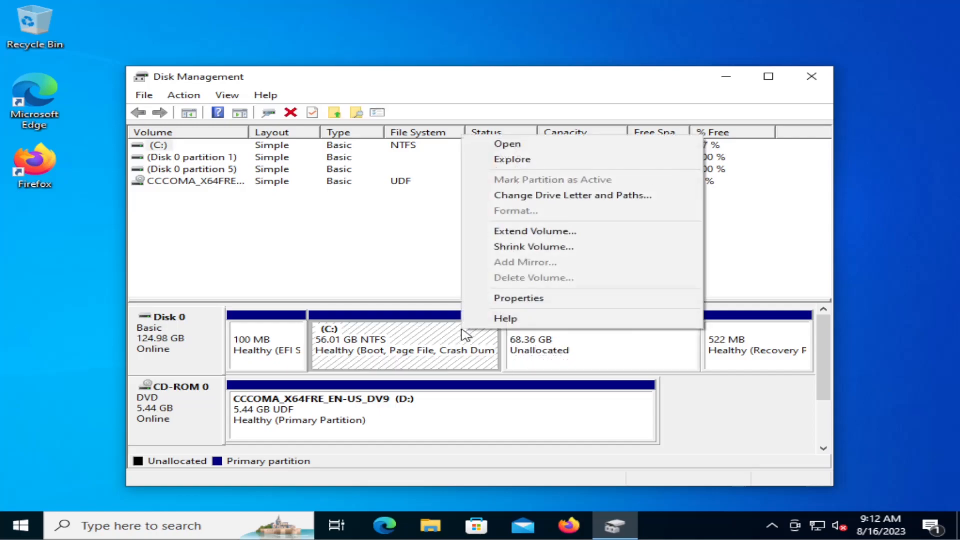
{"action": "left_click", "coordinate": [520, 232]}
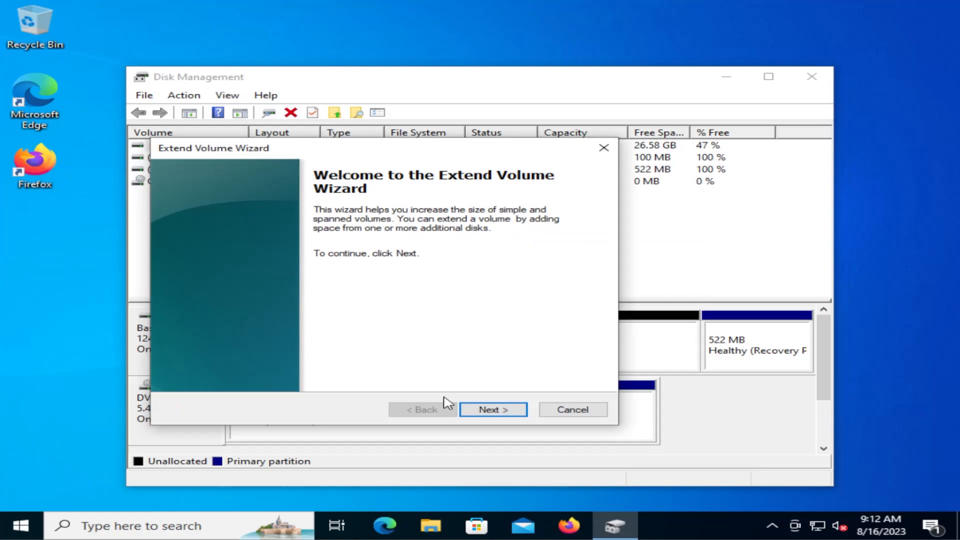
{"action": "left_click", "coordinate": [492, 411]}
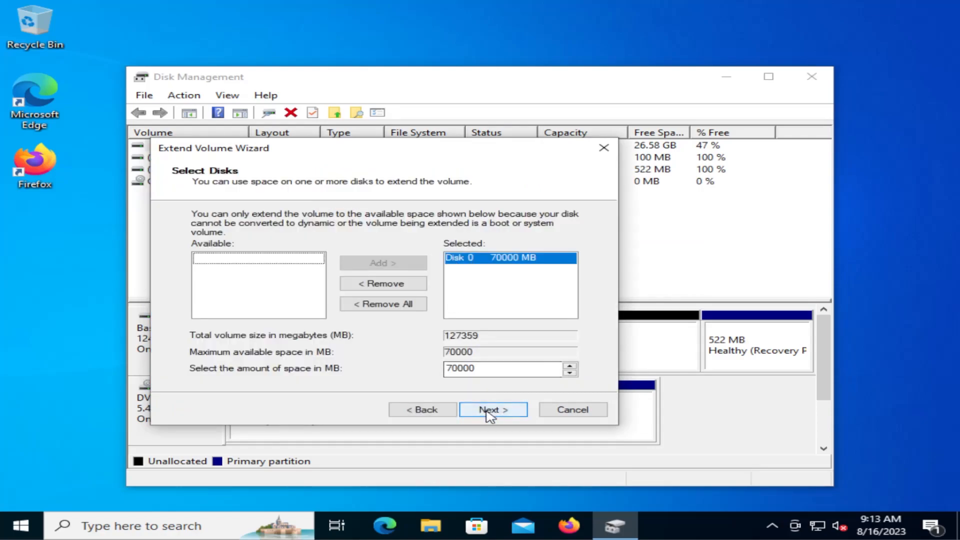
{"action": "left_click", "coordinate": [489, 411]}
{"action": "left_click", "coordinate": [502, 415]}
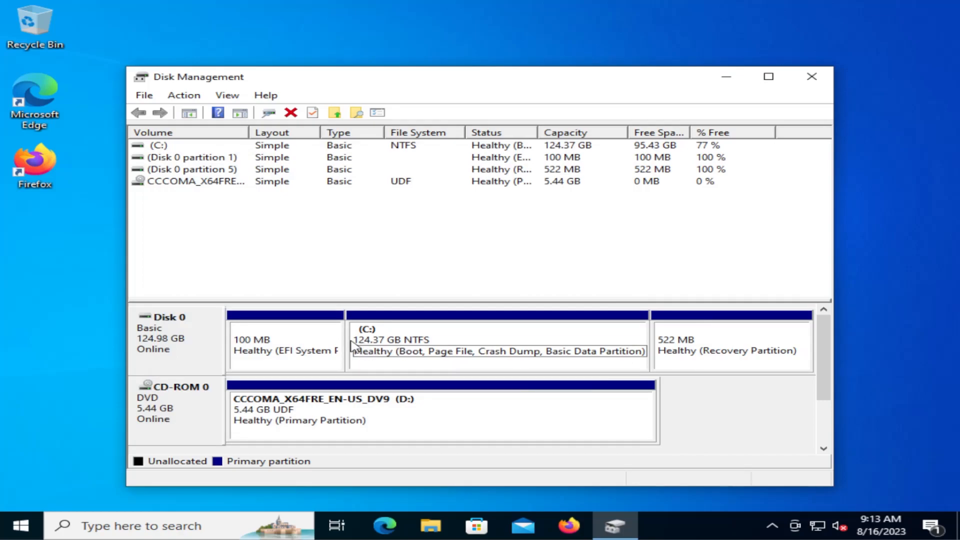
Close Disk Management and restart the computer from the Windows 10 desktop
{"action": "left_click", "coordinate": [813, 79]}
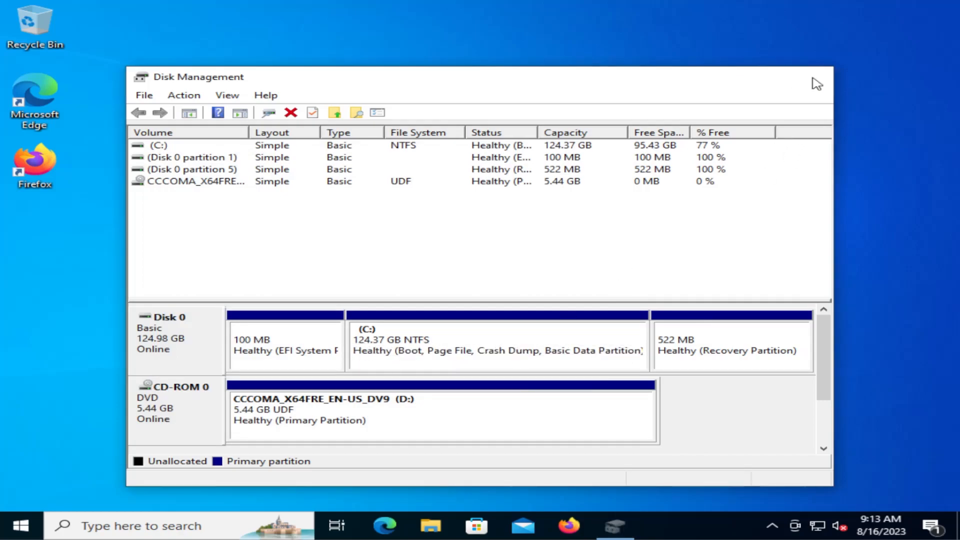
{"action": "right_click", "coordinate": [20, 531]}
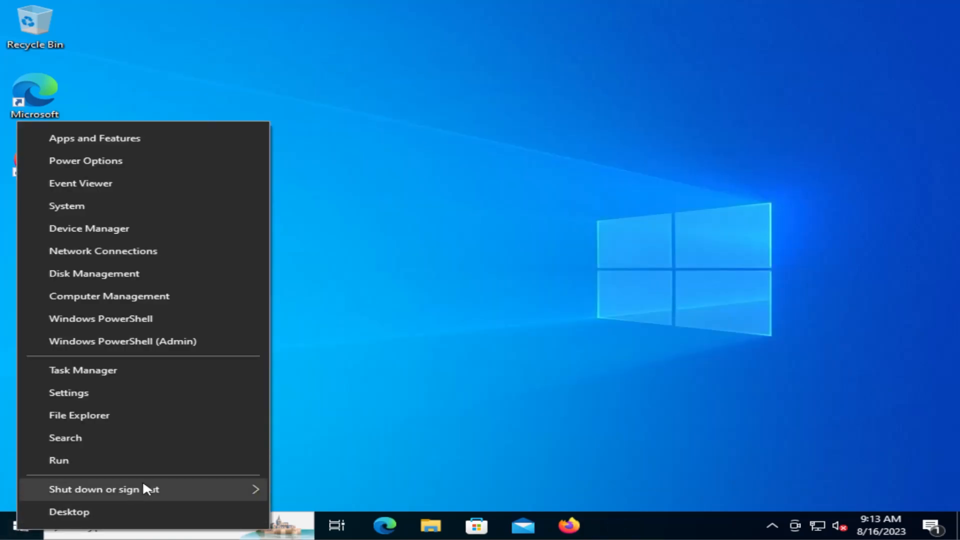
{"action": "mouse_move", "coordinate": [151, 486]}
{"action": "left_click", "coordinate": [364, 495]}
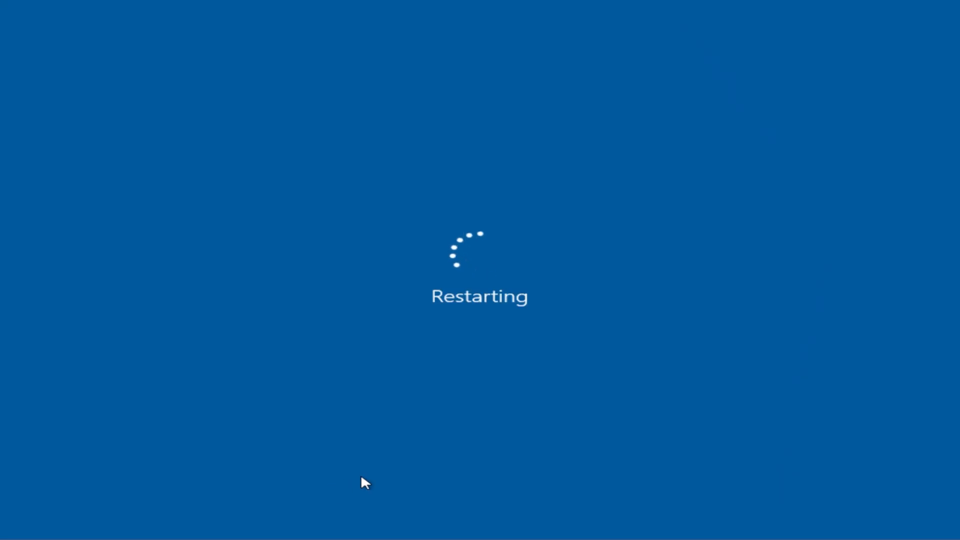